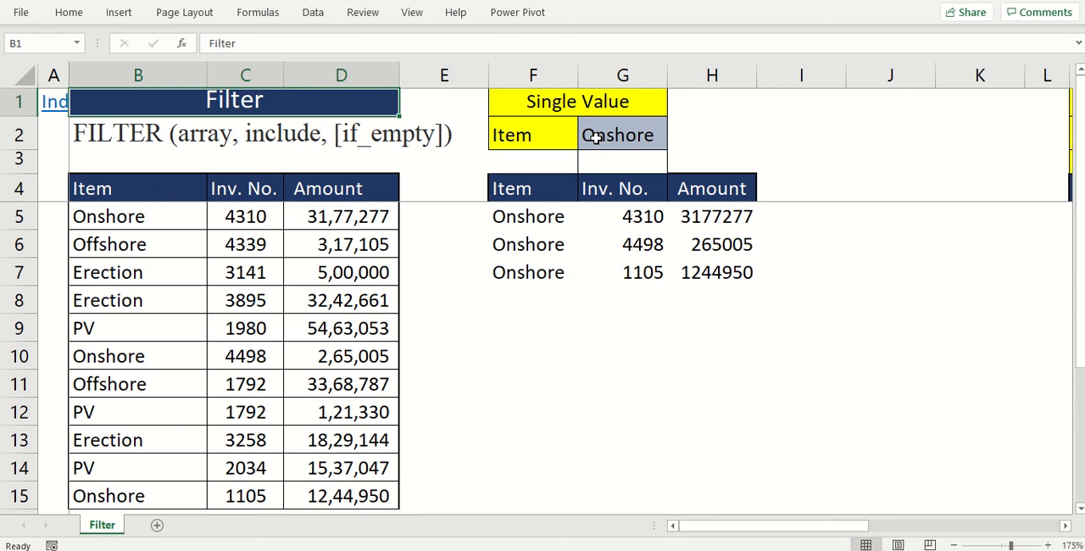
- Clear the existing filter results from F5:H7 under the Single Value headers
{"action": "left_click_drag", "start_coordinate": [538, 211], "coordinate": [708, 259]}
{"action": "key", "text": "Delete"}
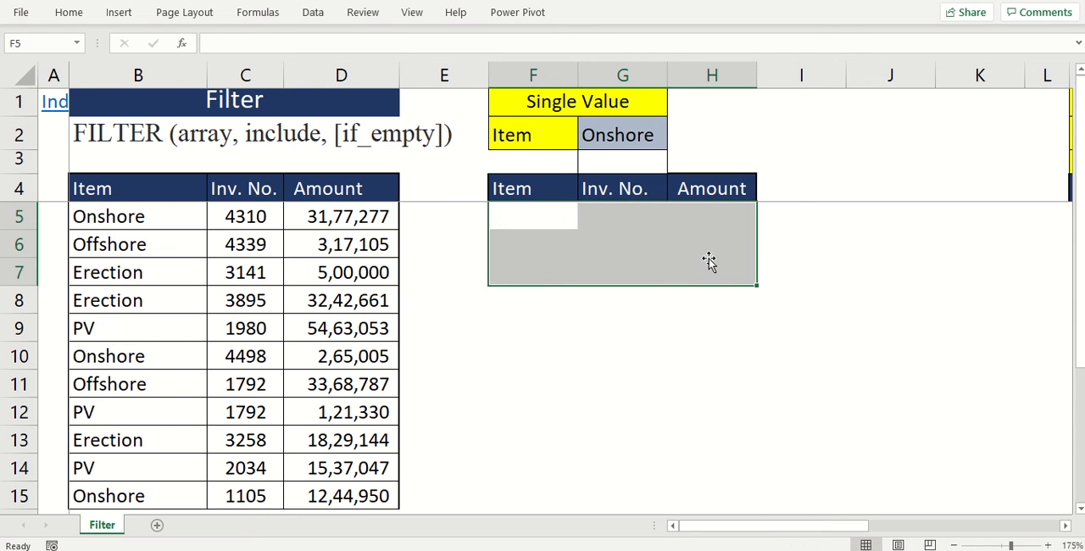
{"action": "left_click", "coordinate": [576, 107]}
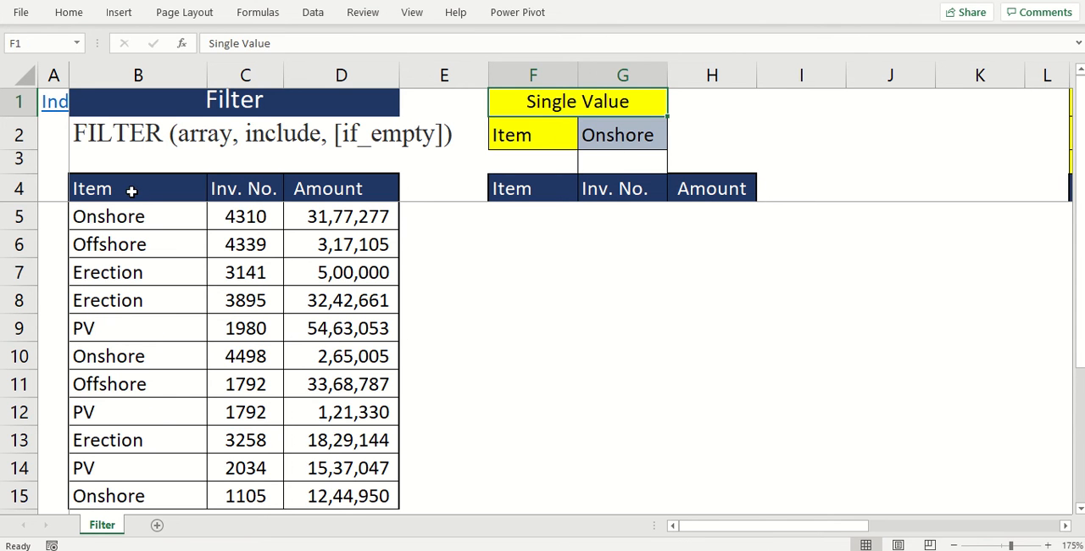
{"action": "left_click_drag", "start_coordinate": [133, 186], "coordinate": [337, 481]}
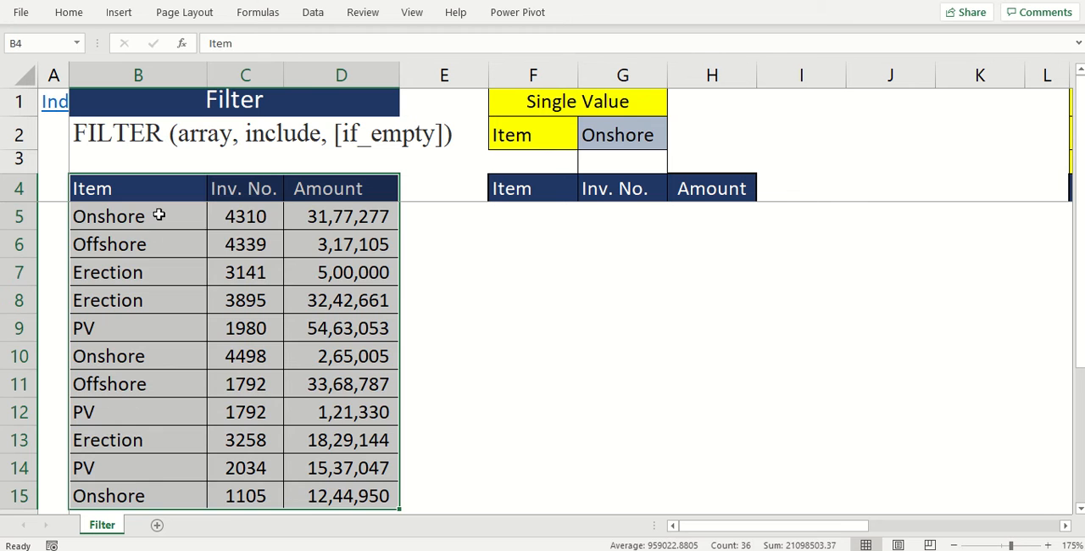
{"action": "left_click", "coordinate": [75, 220]}
{"action": "left_click", "coordinate": [628, 137]}
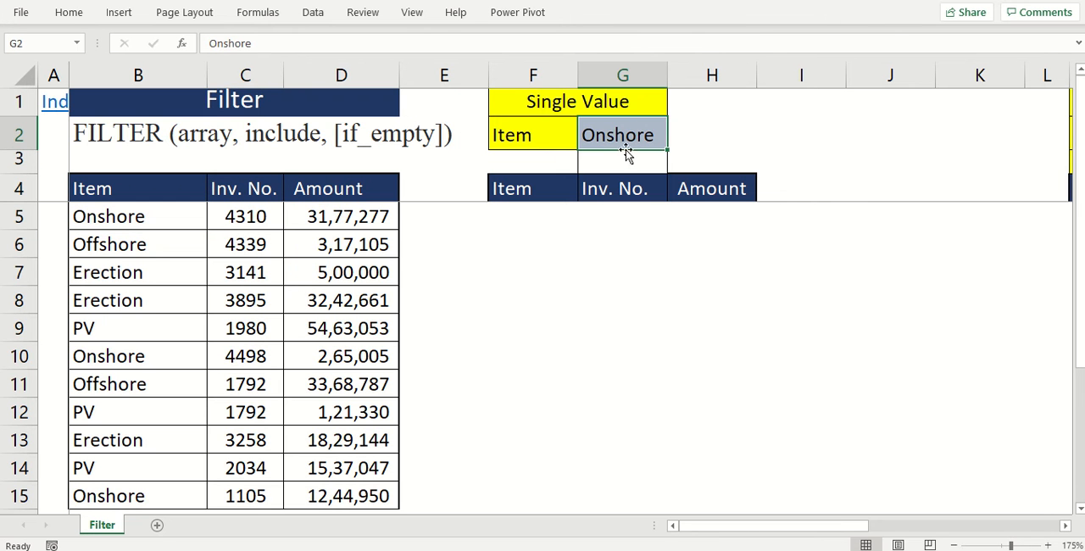
- Start a FILTER formula in F5 with the absolute range $B$4:$D$15 as its array
{"action": "left_click", "coordinate": [533, 216]}
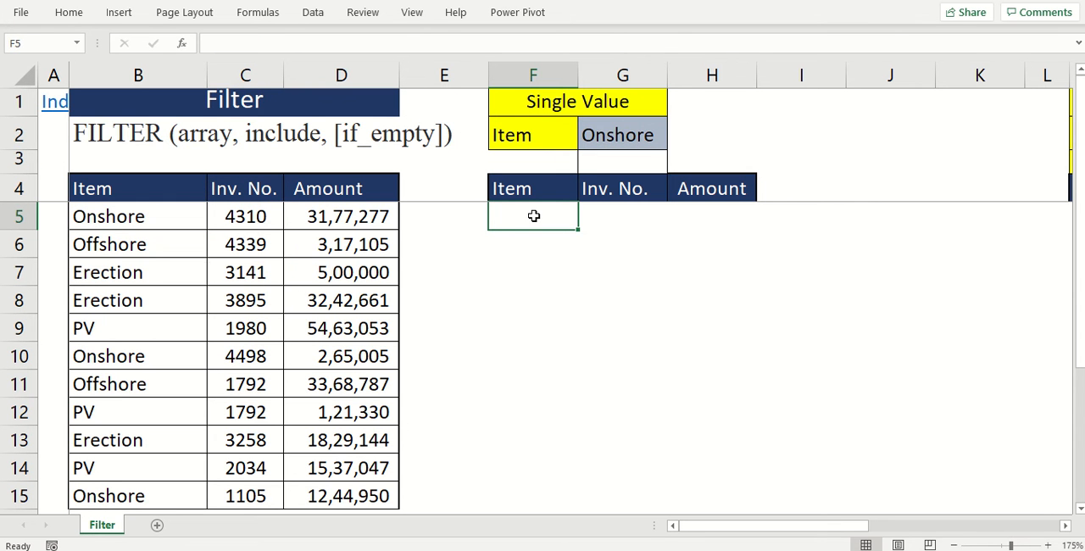
{"action": "type", "text": "=fi"}
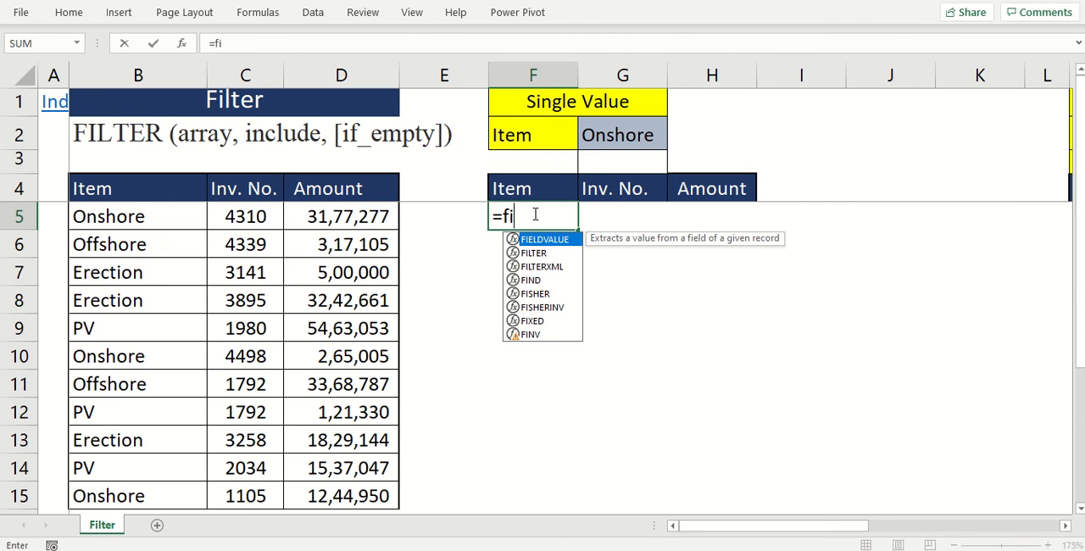
{"action": "key", "text": "BackSpace"}
{"action": "key", "text": "BackSpace"}
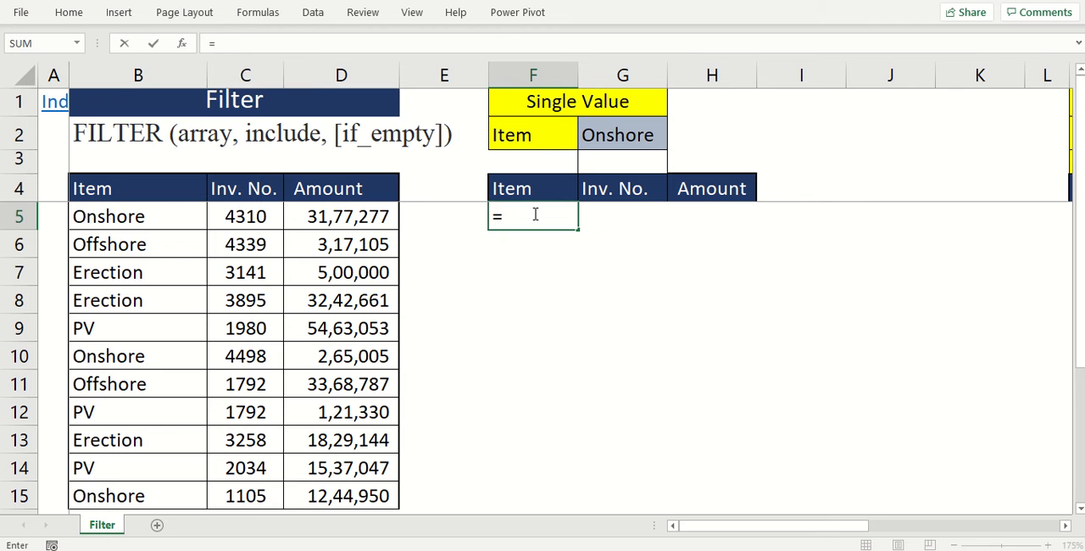
{"action": "type", "text": "FIL"}
{"action": "key", "text": "Tab"}
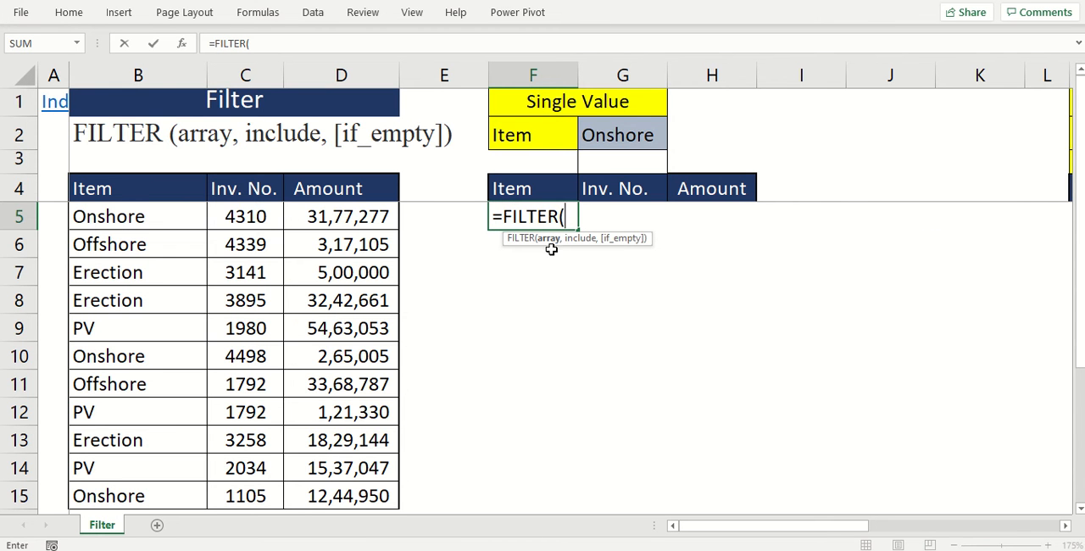
{"action": "left_click_drag", "start_coordinate": [133, 188], "coordinate": [343, 484]}
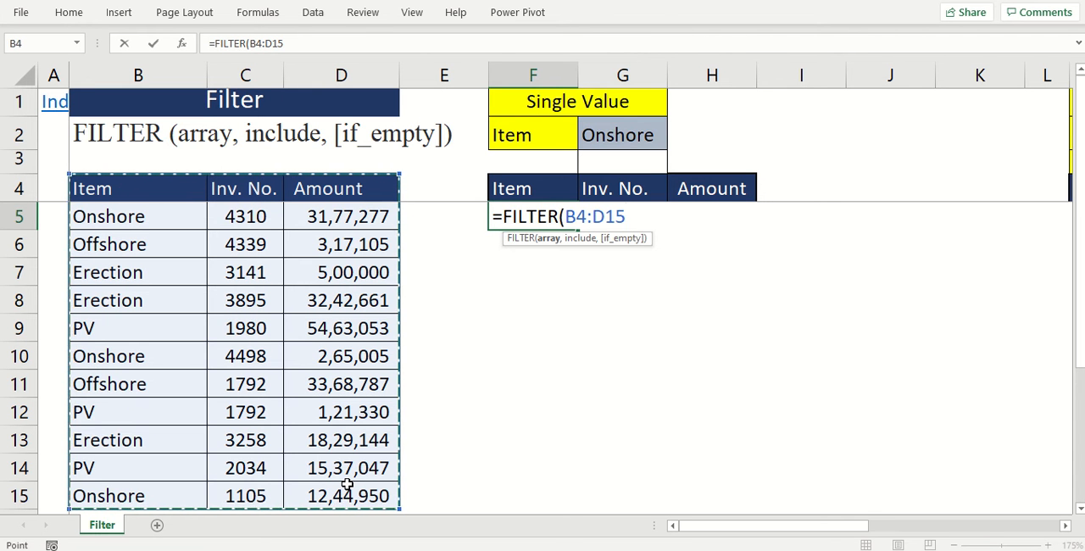
{"action": "key", "text": "F4"}
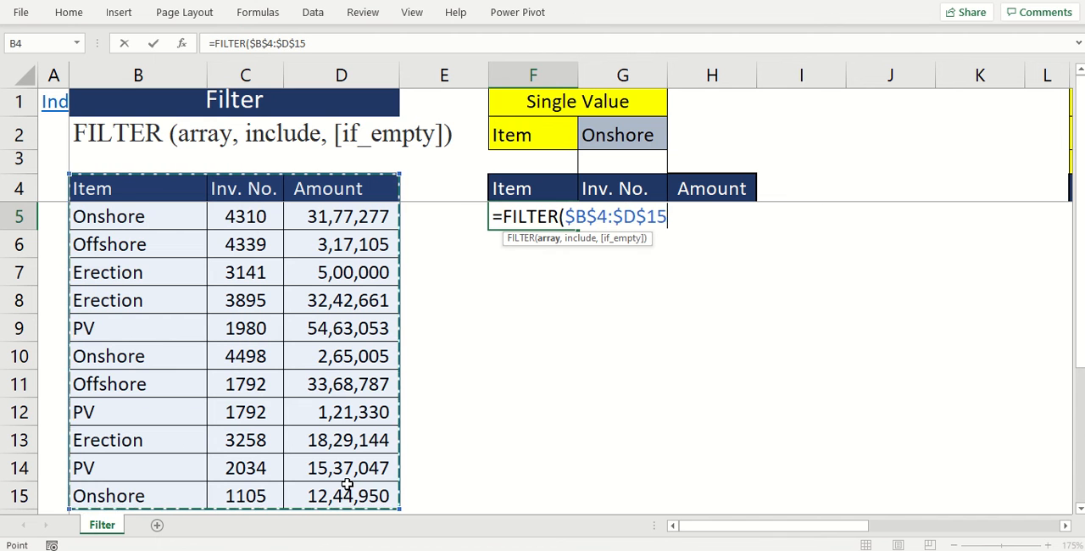
{"action": "type", "text": ","}
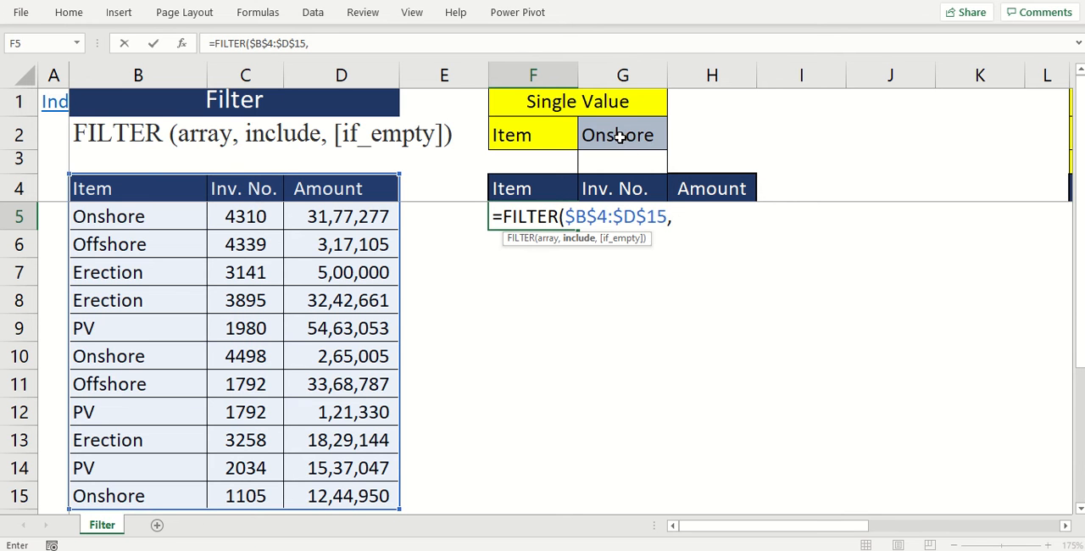
- Complete the F5 formula with the include condition B4:B15=G2 so it returns rows matching the chosen item
{"action": "left_click", "coordinate": [168, 192]}
{"action": "left_click_drag", "start_coordinate": [169, 191], "coordinate": [157, 496]}
{"action": "type", "text": "="}
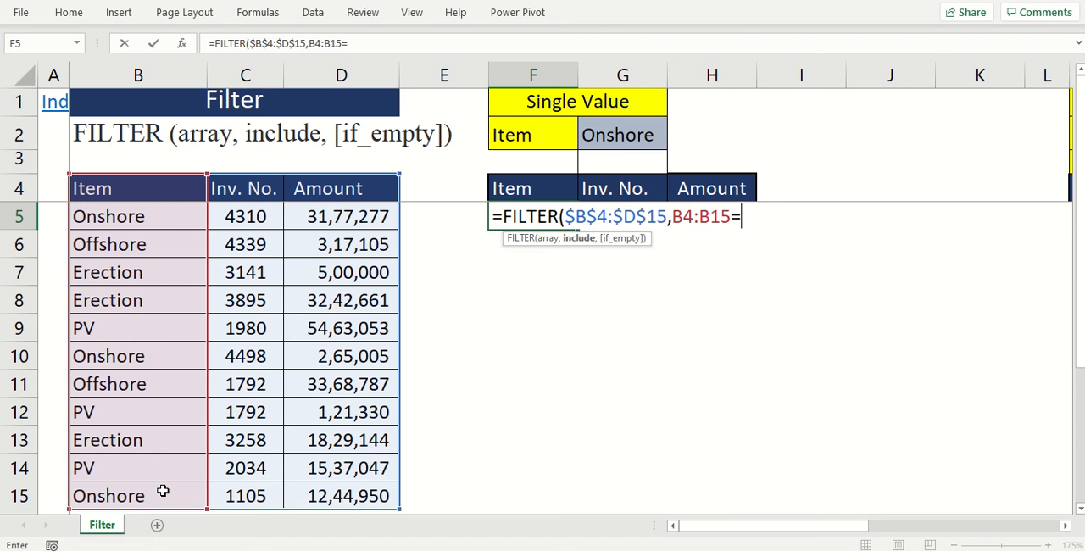
{"action": "left_click", "coordinate": [607, 140]}
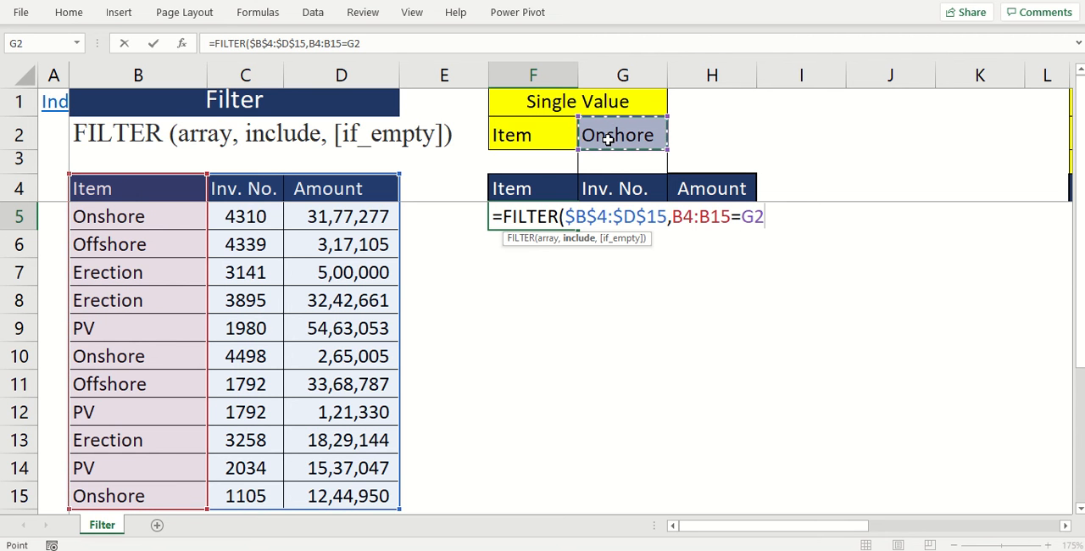
{"action": "type", "text": ")"}
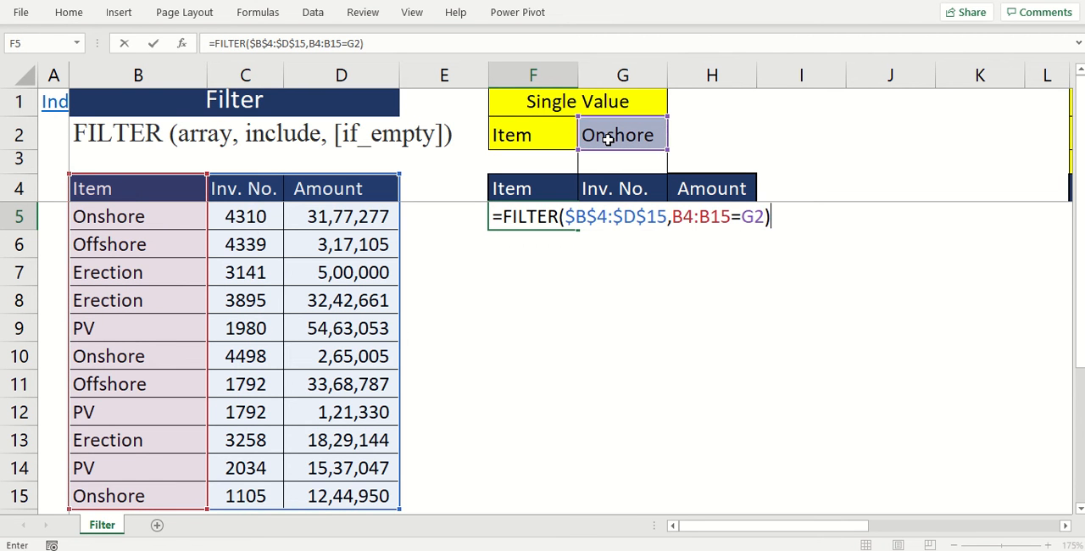
{"action": "key", "text": "Return"}
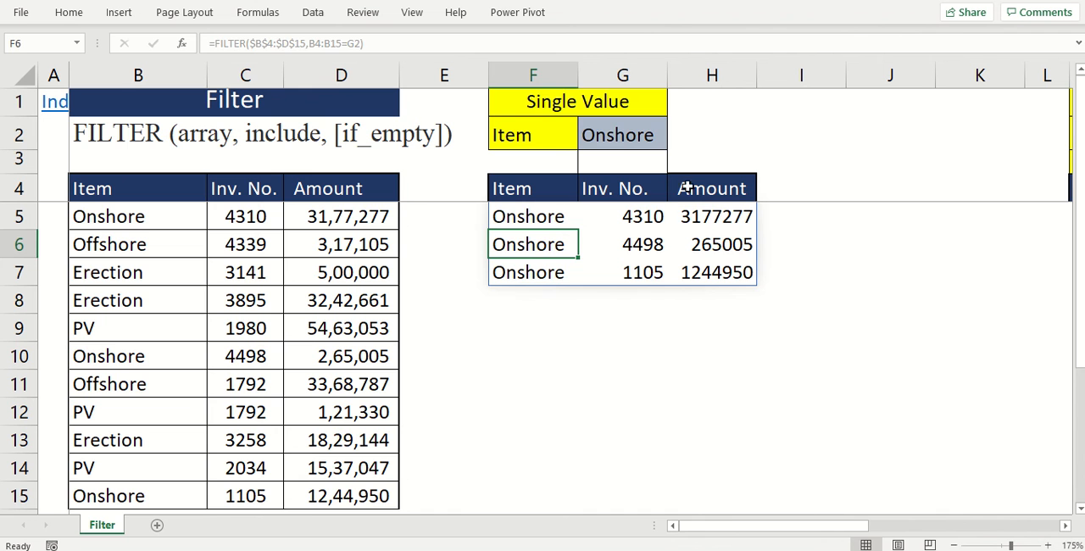
- Set the Single Value item criterion in G2 to PV
{"action": "left_click", "coordinate": [613, 133]}
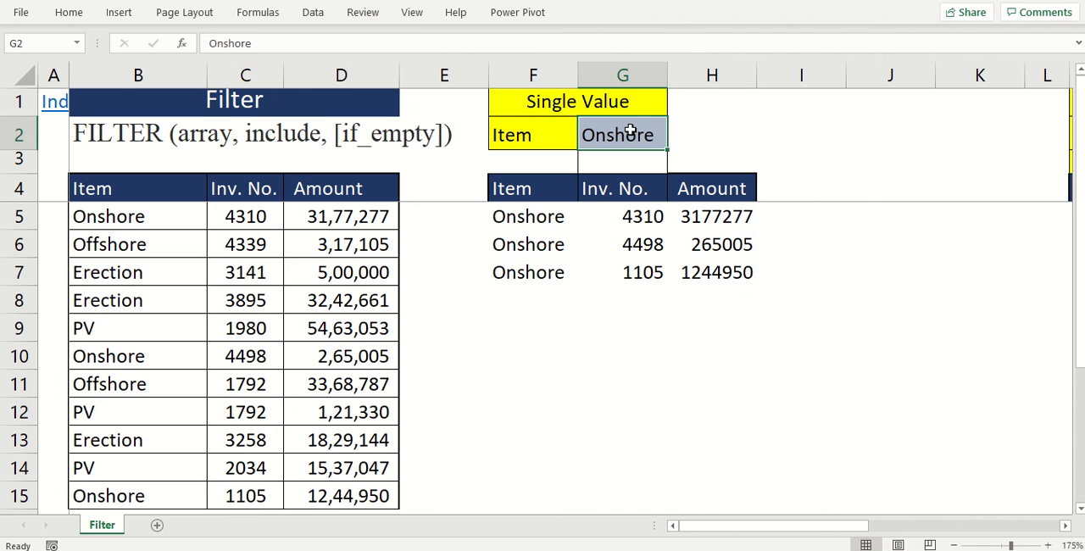
{"action": "type", "text": "p"}
{"action": "key", "text": "BackSpace"}
{"action": "type", "text": "PV"}
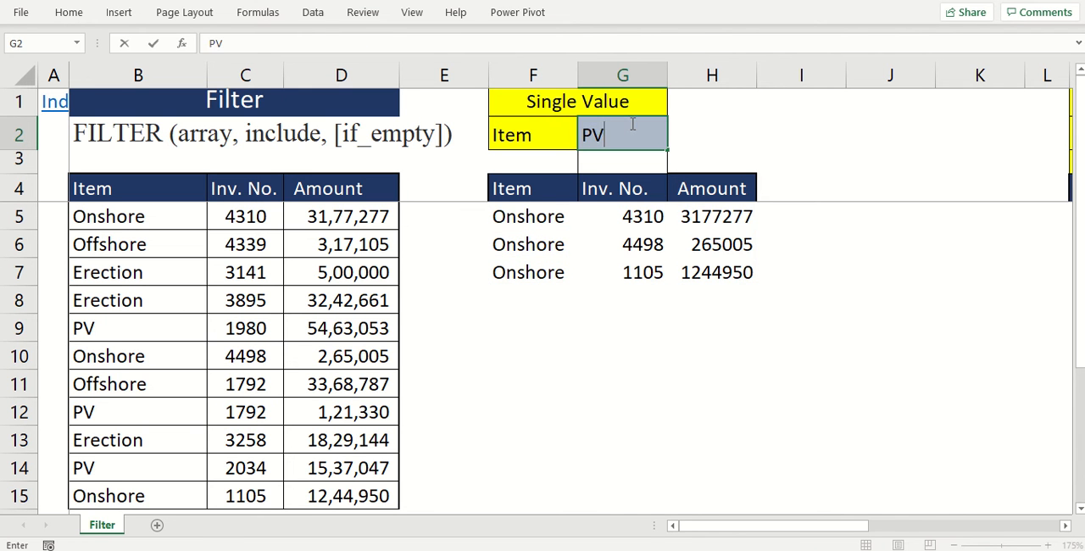
{"action": "key", "text": "Return"}
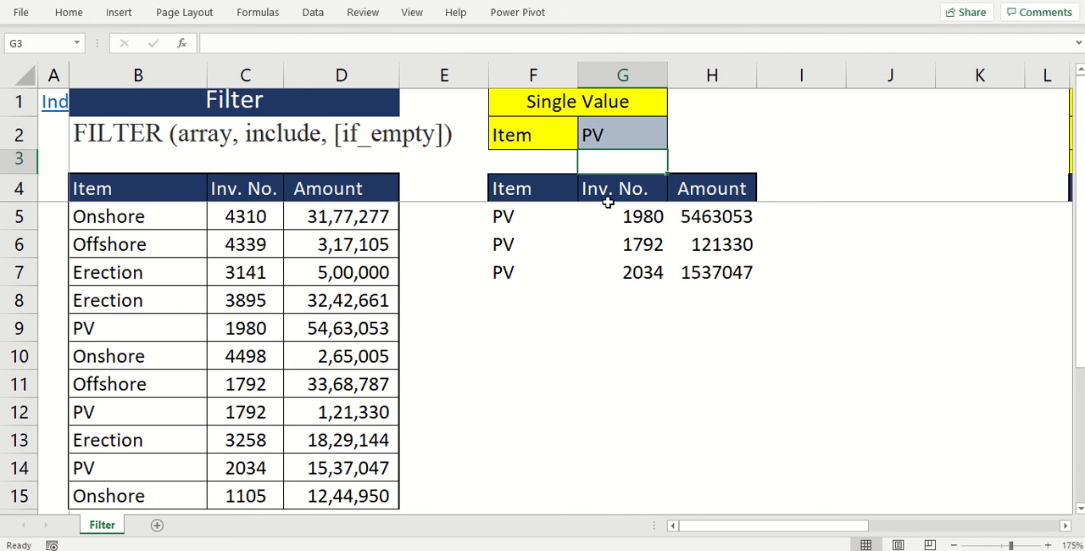
- Change the source table's item in B7 to PV to test the filter's update
{"action": "left_click", "coordinate": [623, 136]}
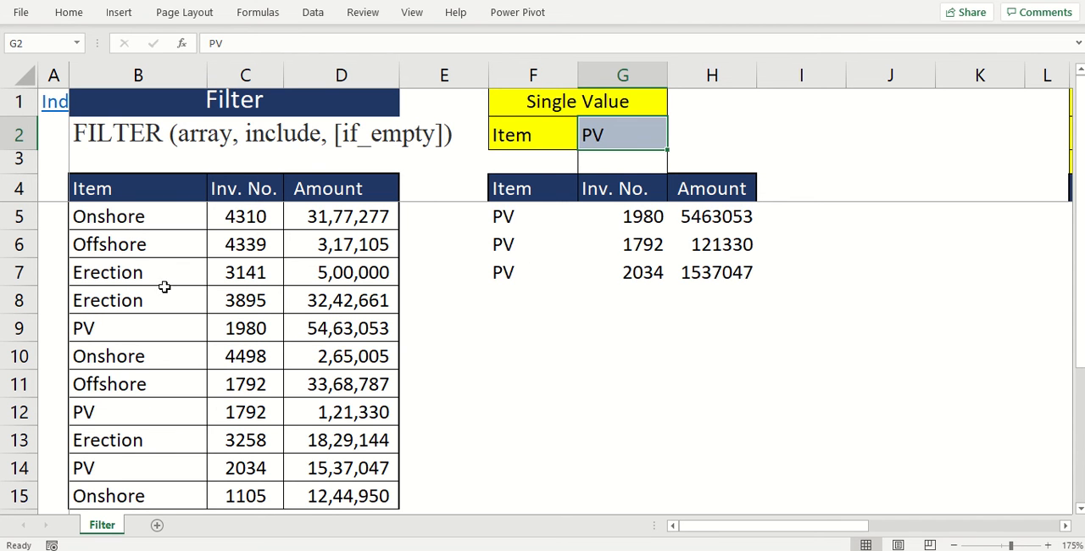
{"action": "left_click", "coordinate": [141, 273]}
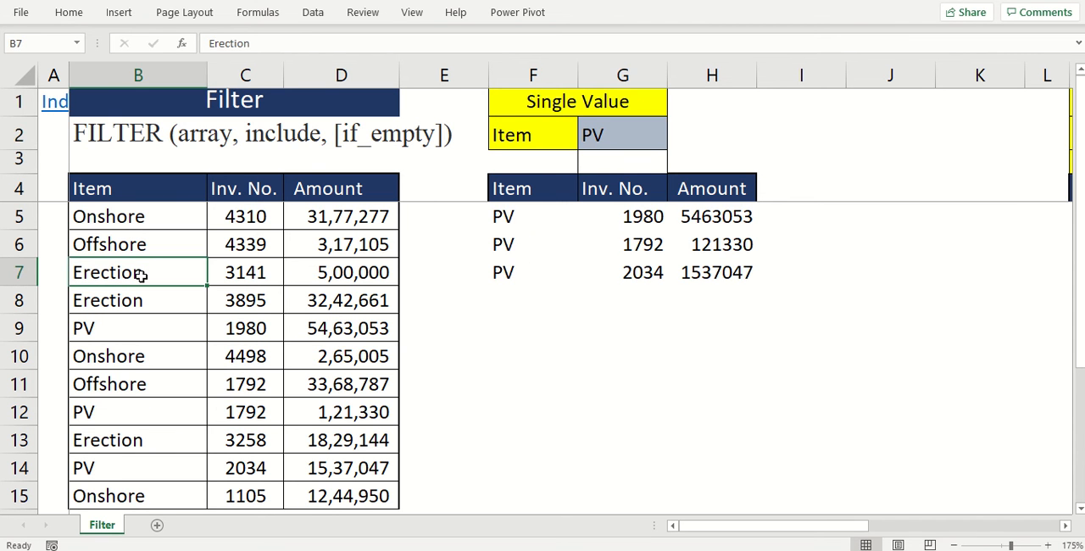
{"action": "type", "text": "PV"}
{"action": "key", "text": "Return"}
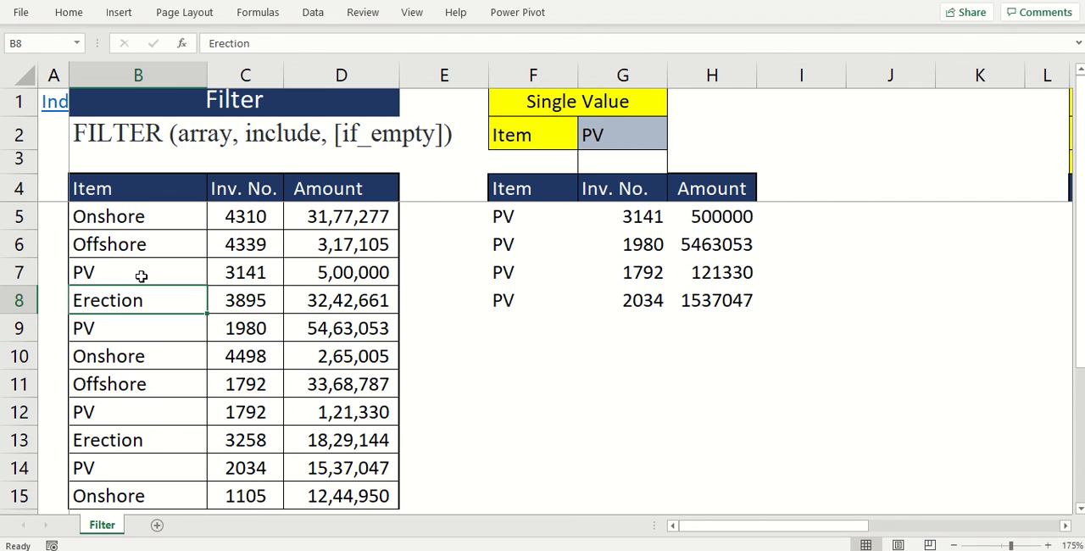
- Examine the Multiple Value block, its two item criteria in N2:N3 and the matching source rows
{"action": "left_click", "coordinate": [534, 237]}
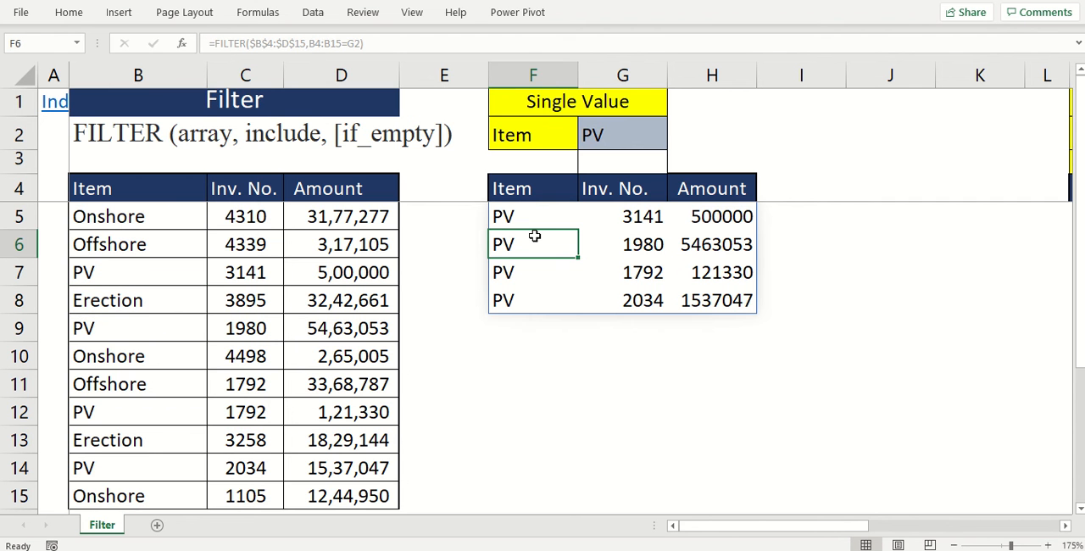
{"action": "key", "text": "shift+Right"}
{"action": "key", "text": "shift+Right"}
{"action": "key", "text": "shift+Right"}
{"action": "key", "text": "shift+Right"}
{"action": "key", "text": "shift+Right"}
{"action": "key", "text": "shift+Right"}
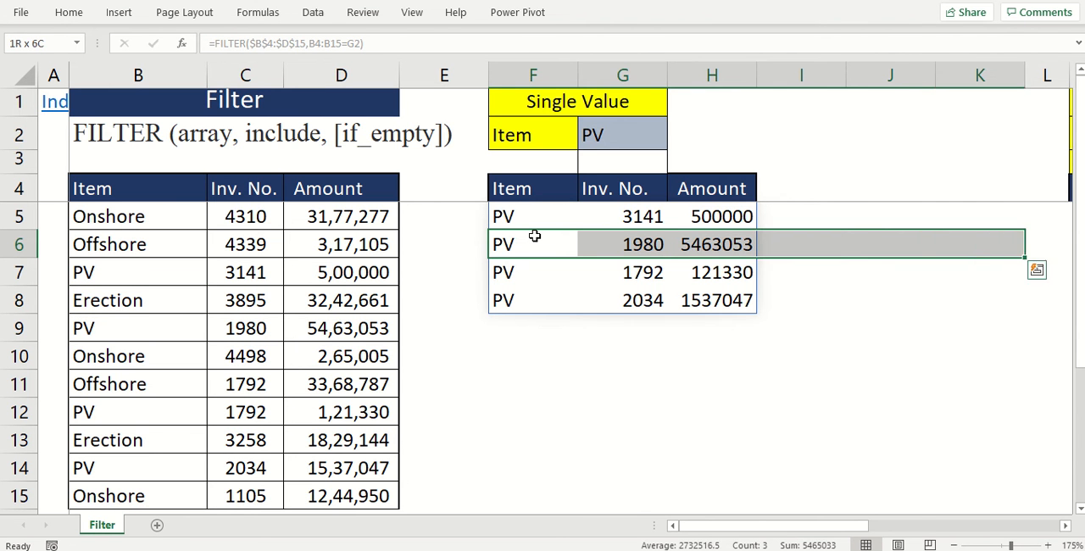
{"action": "scroll", "coordinate": [534, 238], "scroll_direction": "right", "scroll_amount": 7}
{"action": "left_click", "coordinate": [534, 237]}
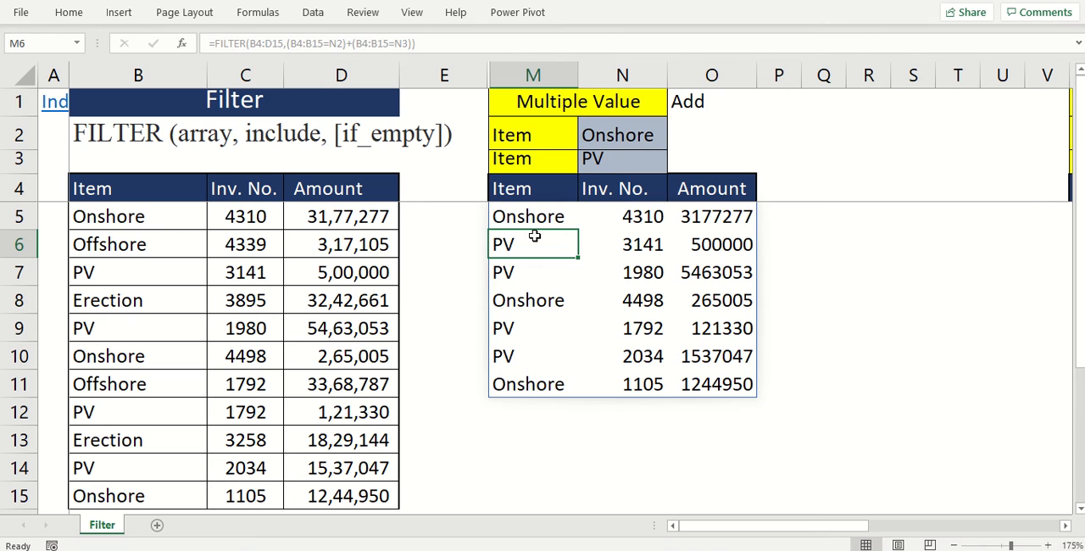
{"action": "left_click_drag", "start_coordinate": [617, 138], "coordinate": [620, 160]}
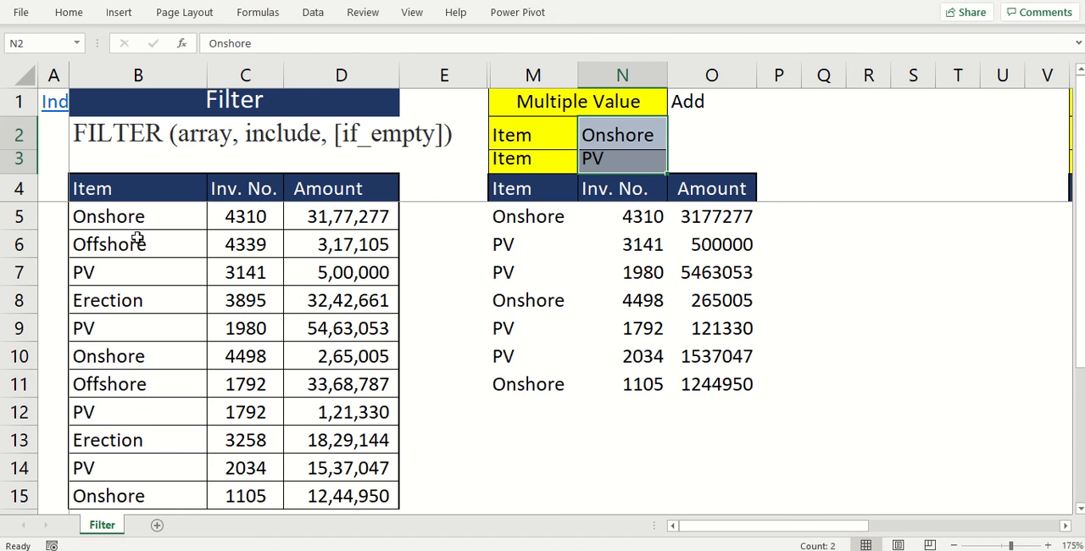
{"action": "left_click", "coordinate": [132, 272]}
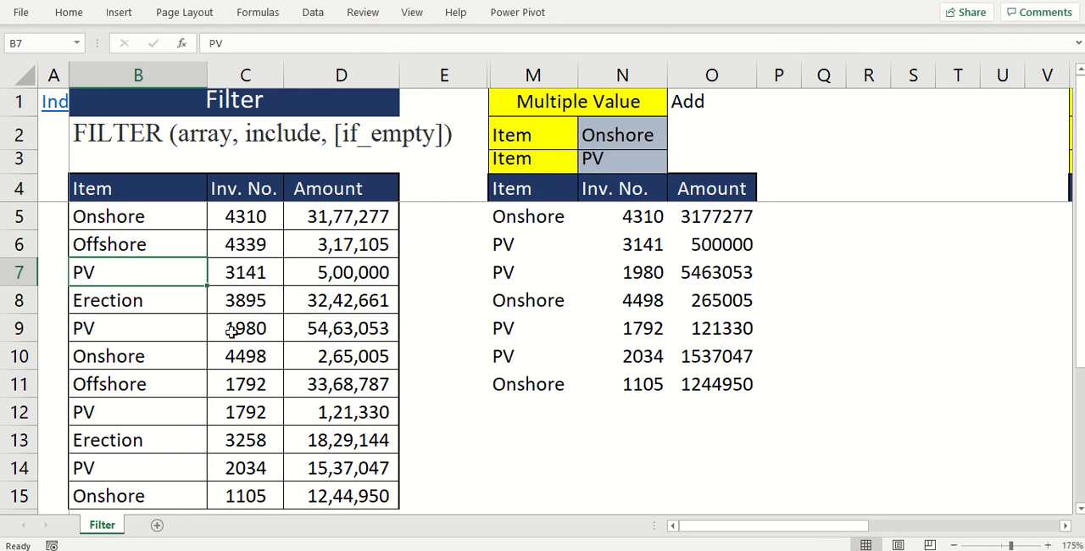
- Clear the existing results in M5:O12 under the Multiple Value headers
{"action": "left_click_drag", "start_coordinate": [527, 219], "coordinate": [688, 406]}
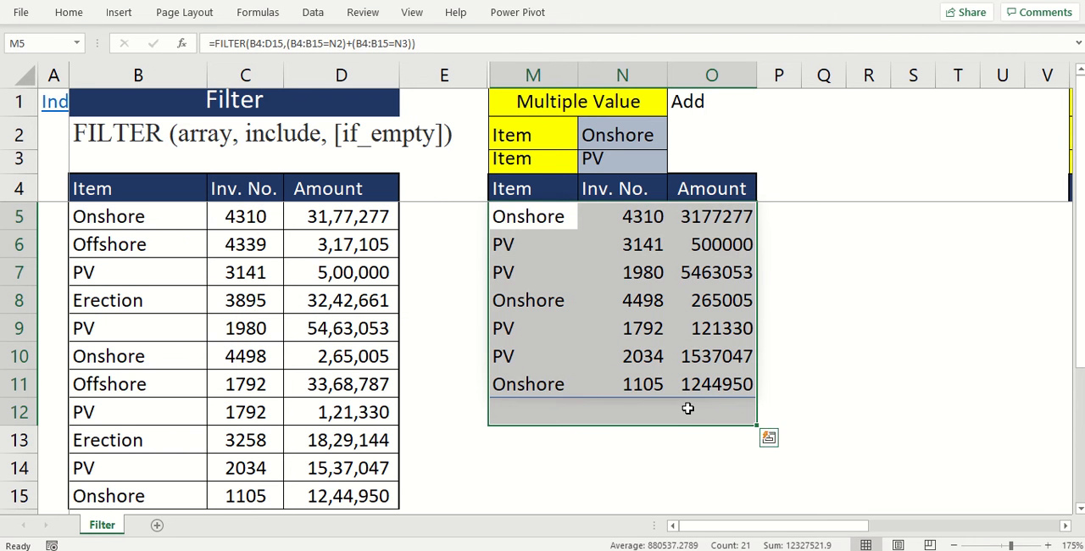
{"action": "key", "text": "Delete"}
{"action": "key", "text": "Up"}
{"action": "key", "text": "Down"}
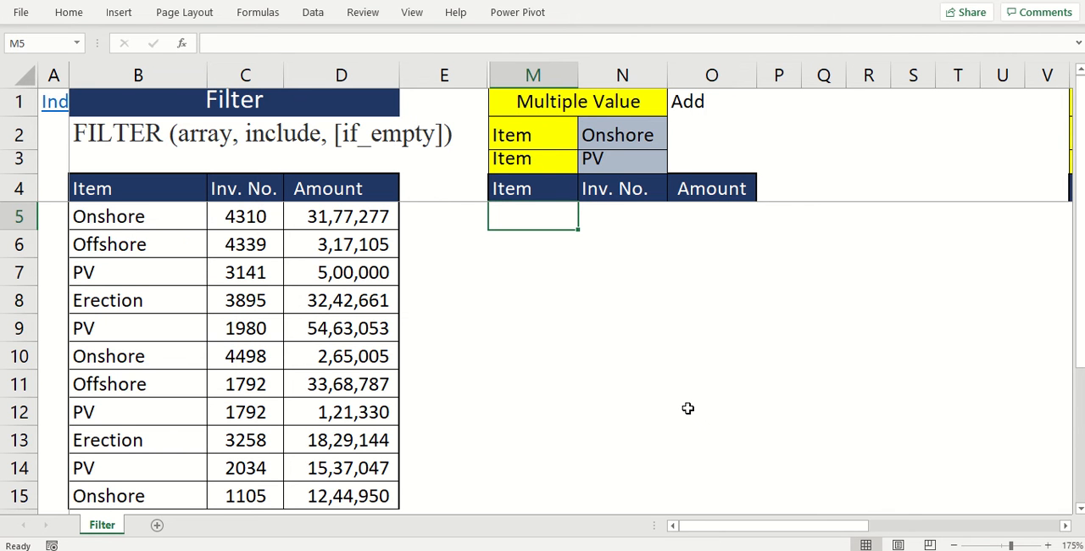
- Start a FILTER formula in M5 with the source table B4:D15 as its array
{"action": "type", "text": "=fi"}
{"action": "key", "text": "BackSpace"}
{"action": "key", "text": "BackSpace"}
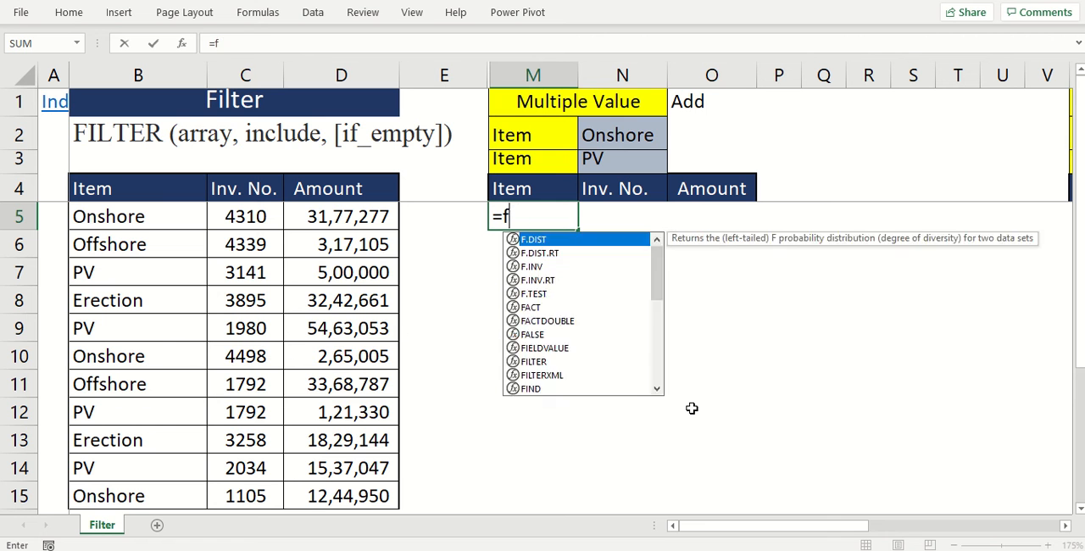
{"action": "type", "text": "FIL"}
{"action": "key", "text": "Tab"}
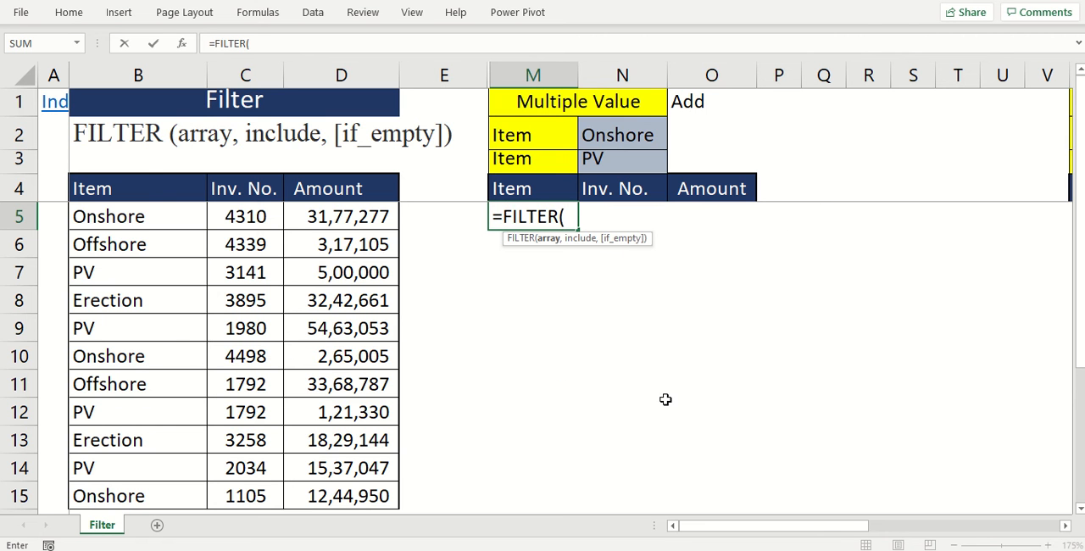
{"action": "left_click", "coordinate": [170, 190]}
{"action": "left_click_drag", "start_coordinate": [170, 190], "coordinate": [377, 503]}
{"action": "type", "text": ",("}
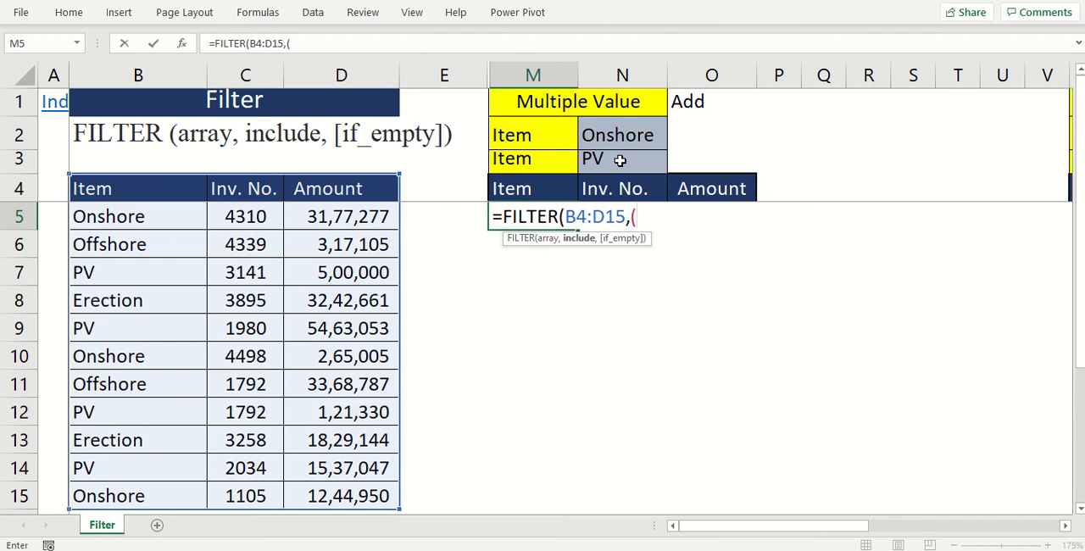
- Add the first include condition (B4:B15=N2) to the M5 formula
{"action": "left_click_drag", "start_coordinate": [170, 194], "coordinate": [146, 496]}
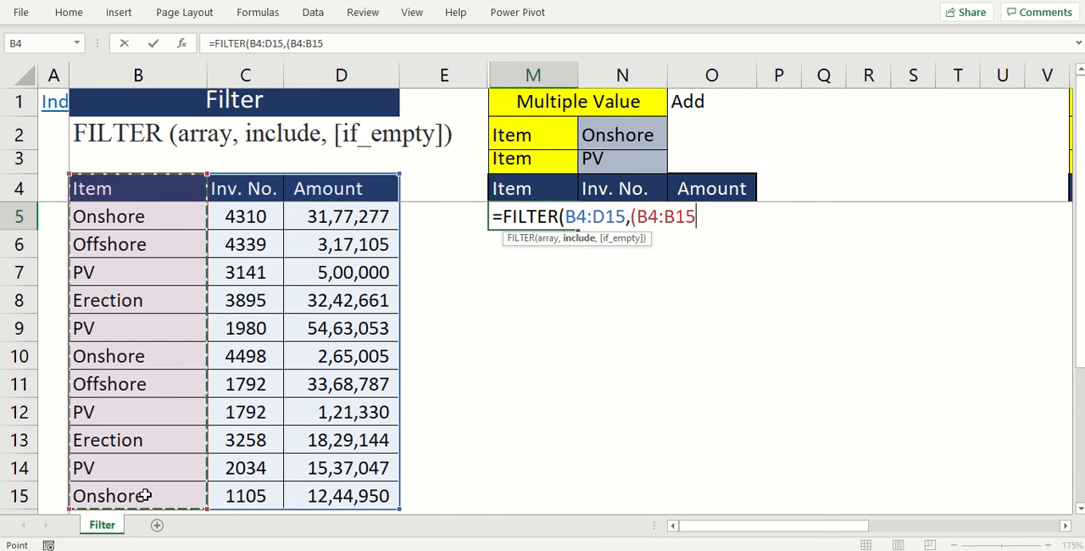
{"action": "type", "text": "="}
{"action": "left_click", "coordinate": [610, 136]}
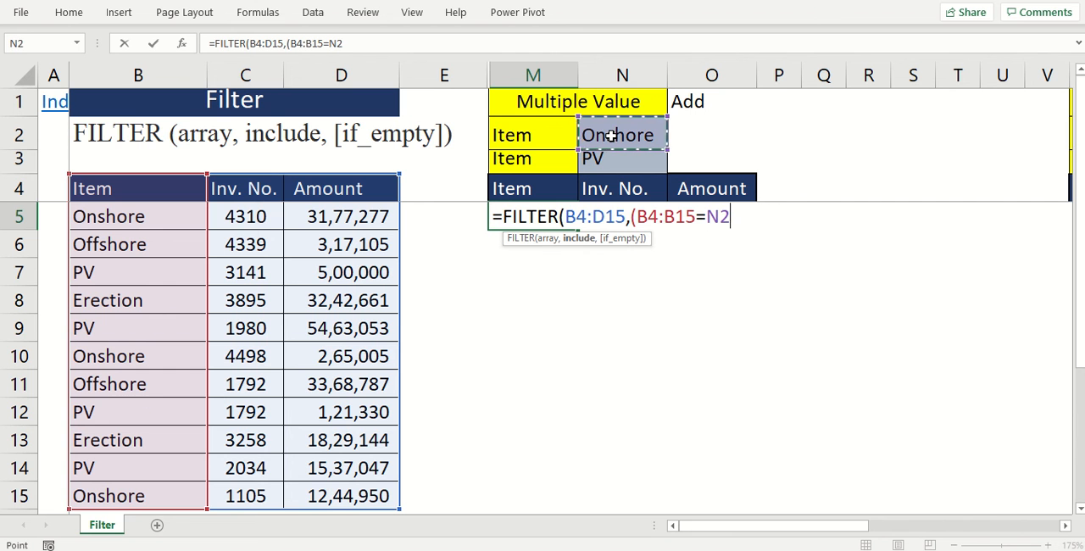
{"action": "type", "text": ")"}
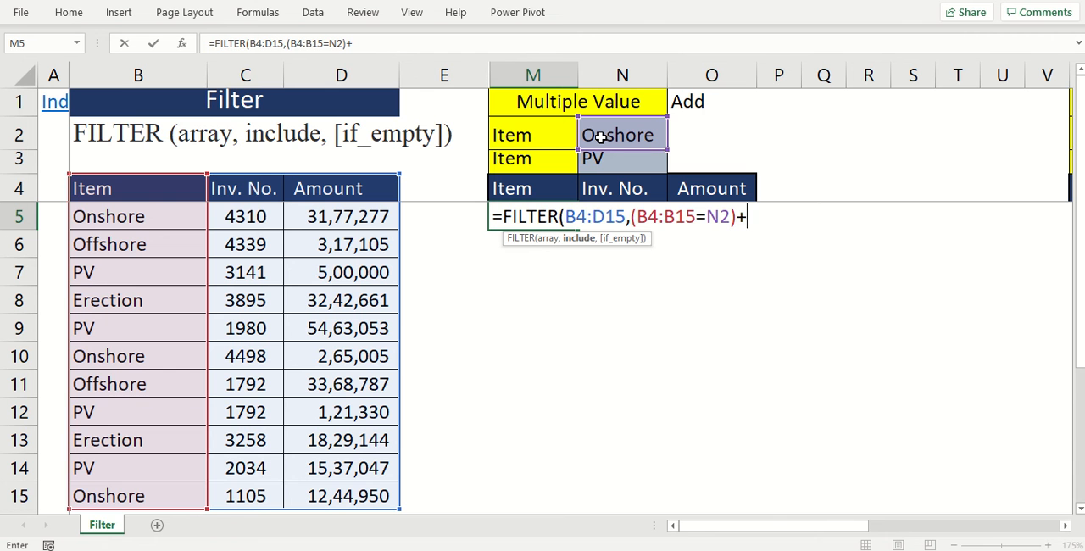
- Add the alternative include condition (B4:B15=N3) with a plus sign to the M5 FILTER formula and enter it
{"action": "type", "text": "+("}
{"action": "left_click_drag", "start_coordinate": [160, 194], "coordinate": [151, 486]}
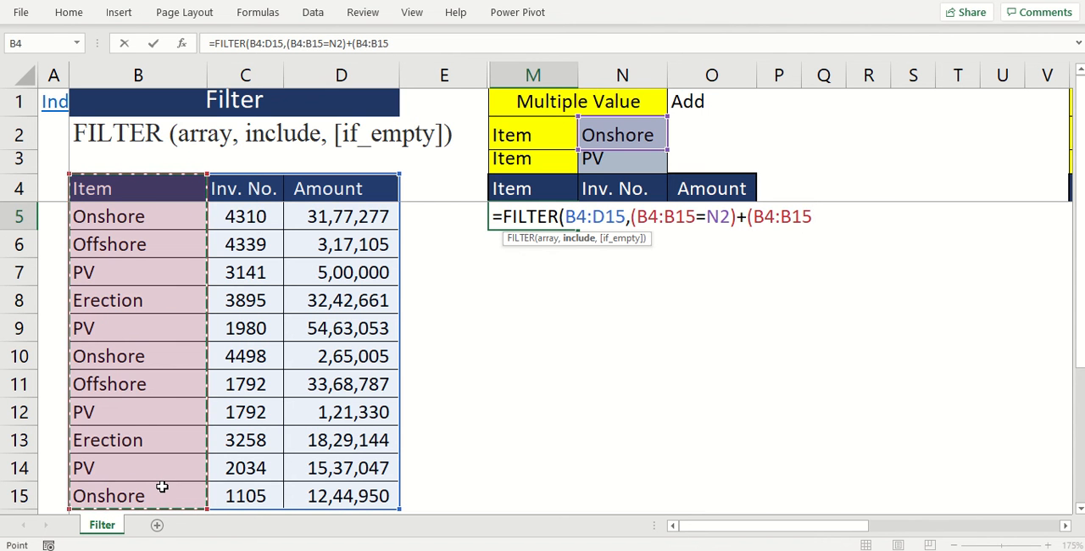
{"action": "type", "text": "="}
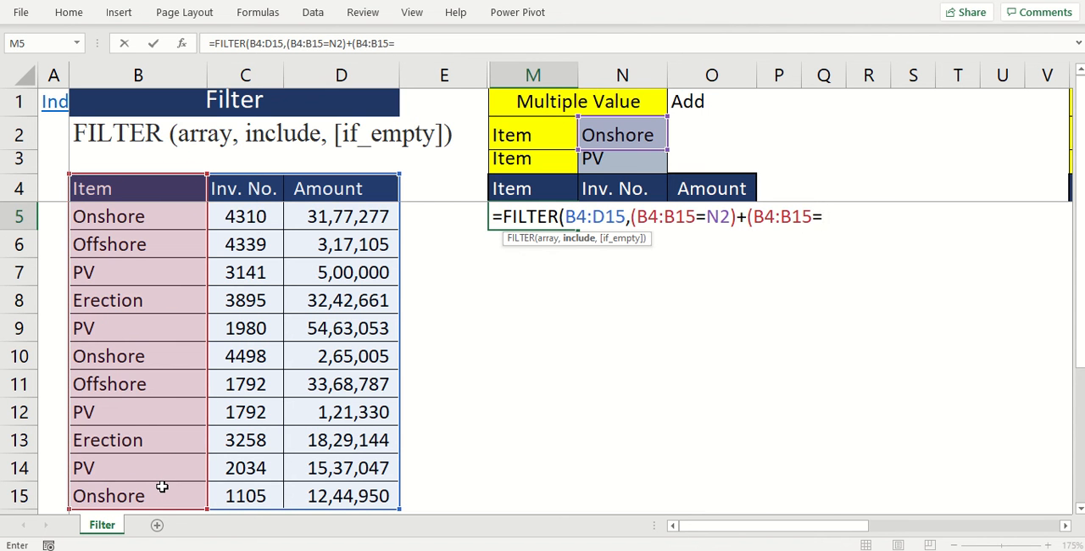
{"action": "left_click", "coordinate": [610, 159]}
{"action": "type", "text": ")"}
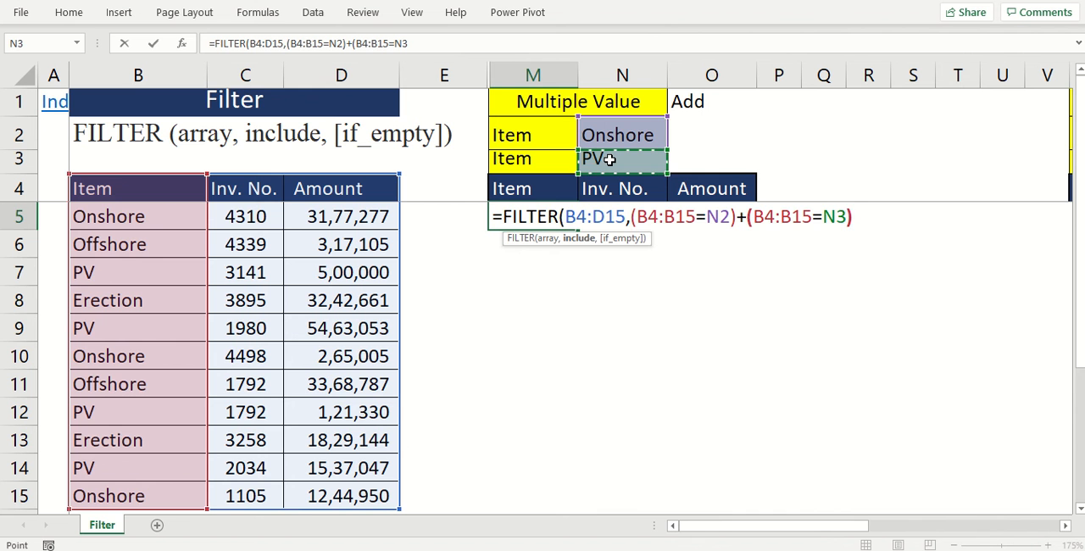
{"action": "type", "text": ")"}
{"action": "key", "text": "Return"}
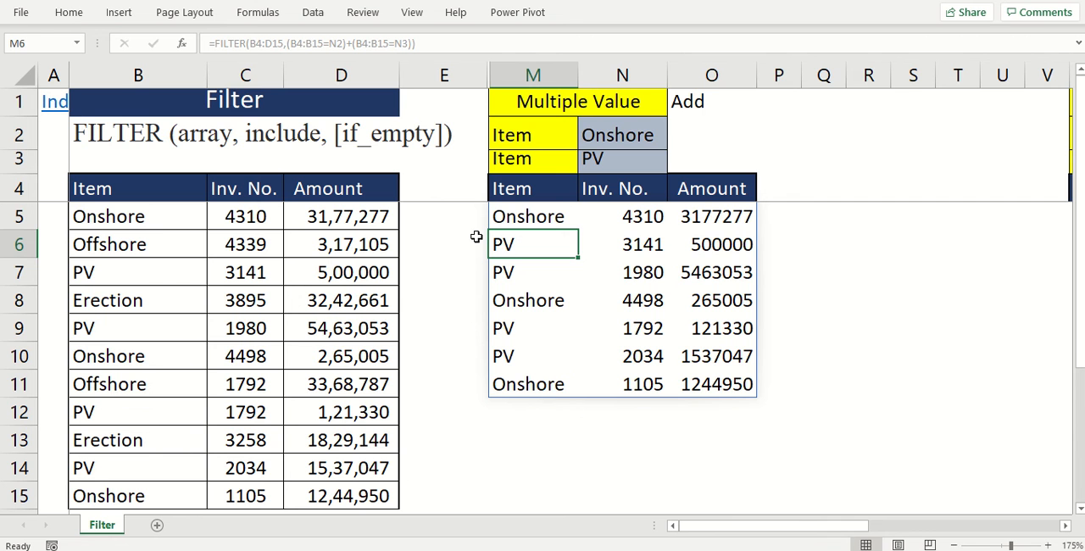
- Clear the existing results in W5:Y6 of the Multiple Value OR block, after reviewing its criteria in X2:X3
{"action": "key", "text": "shift+Right"}
{"action": "key", "text": "shift+Right"}
{"action": "key", "text": "shift+Right"}
{"action": "key", "text": "shift+Right"}
{"action": "key", "text": "shift+Right"}
{"action": "key", "text": "shift+Right"}
{"action": "key", "text": "shift+Right"}
{"action": "key", "text": "shift+Right"}
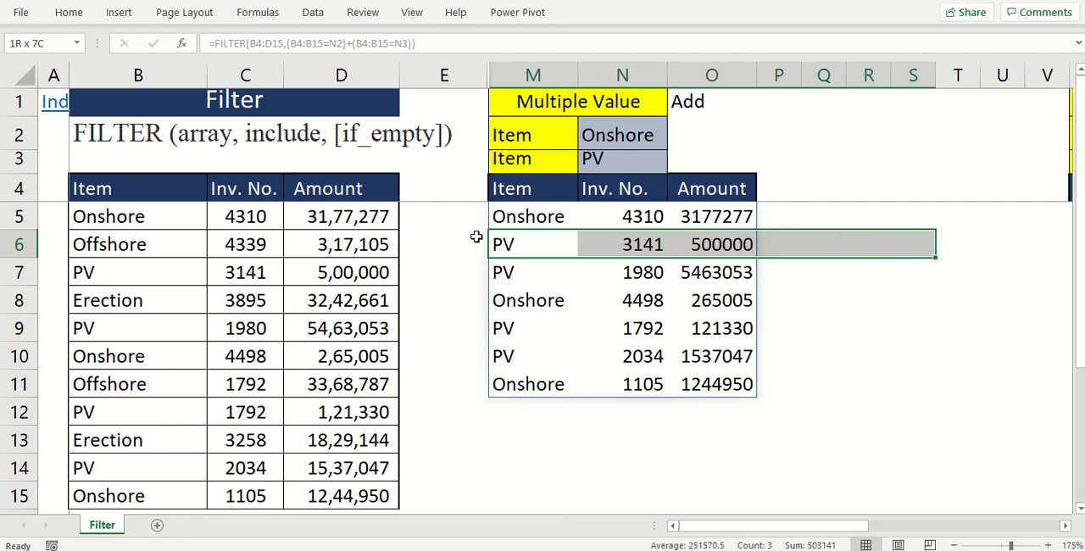
{"action": "scroll", "coordinate": [476, 236], "scroll_direction": "right", "scroll_amount": 3}
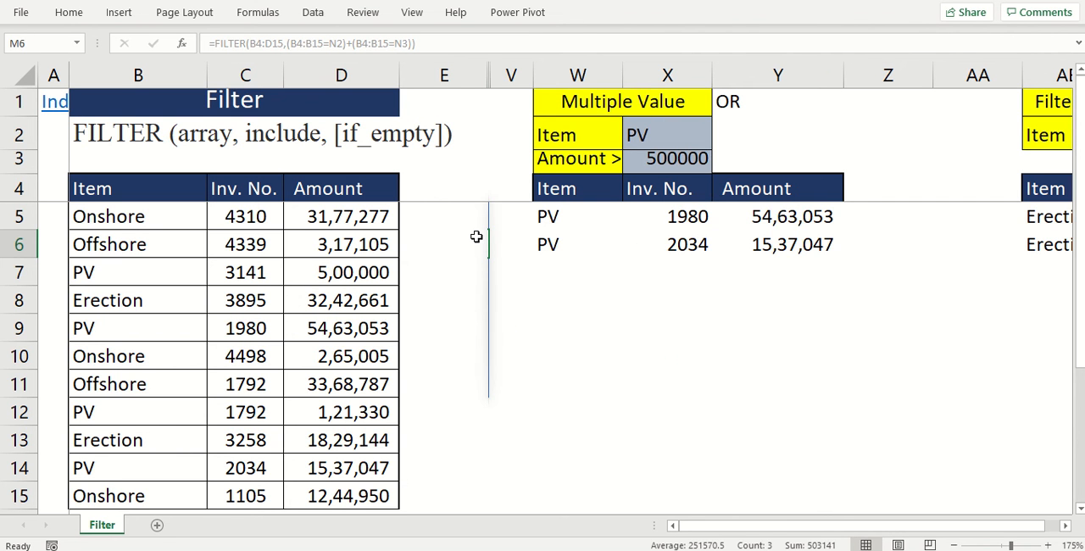
{"action": "key", "text": "Right"}
{"action": "scroll", "coordinate": [476, 237], "scroll_direction": "right", "scroll_amount": 1}
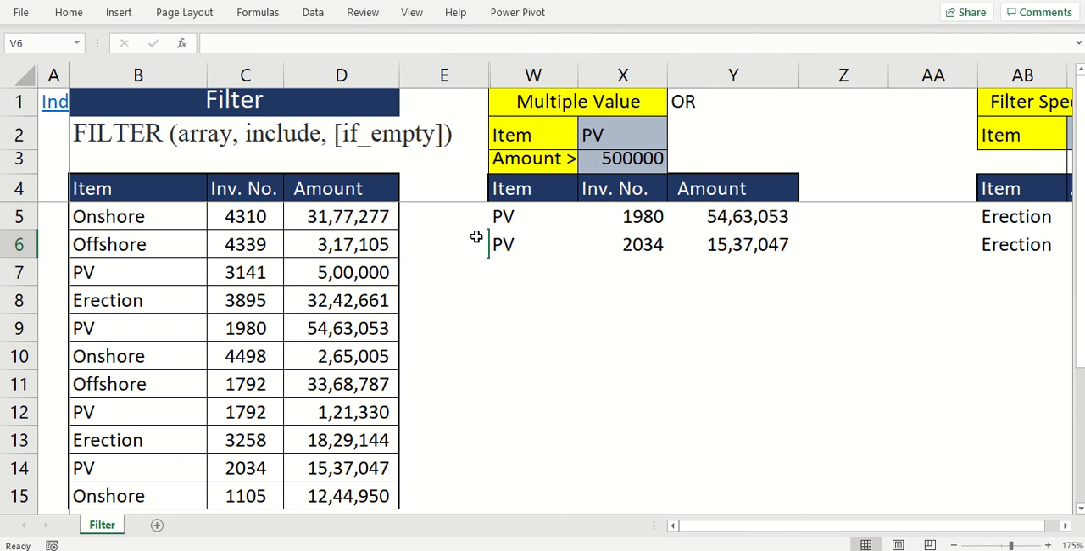
{"action": "left_click", "coordinate": [627, 132]}
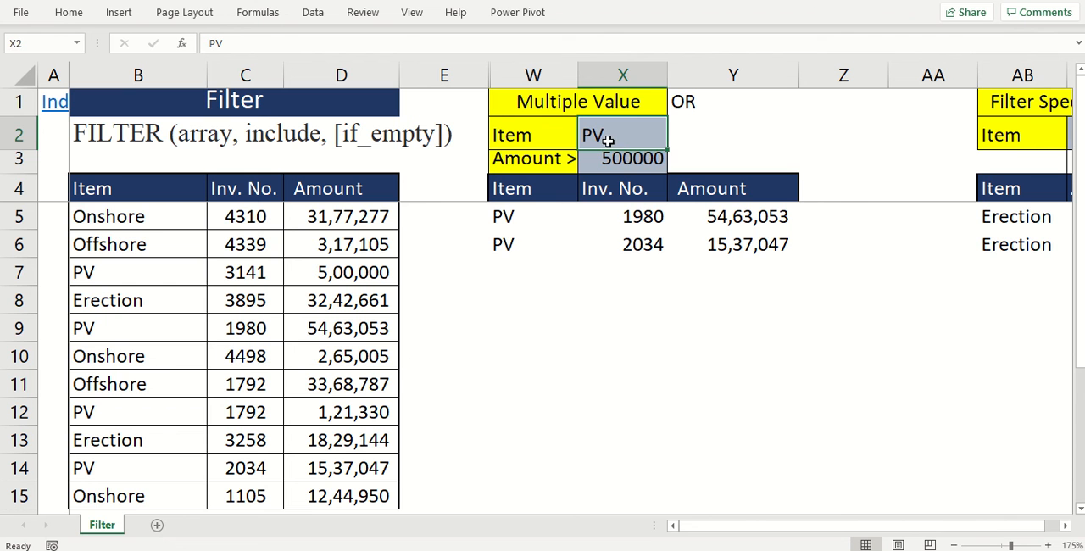
{"action": "left_click", "coordinate": [602, 168]}
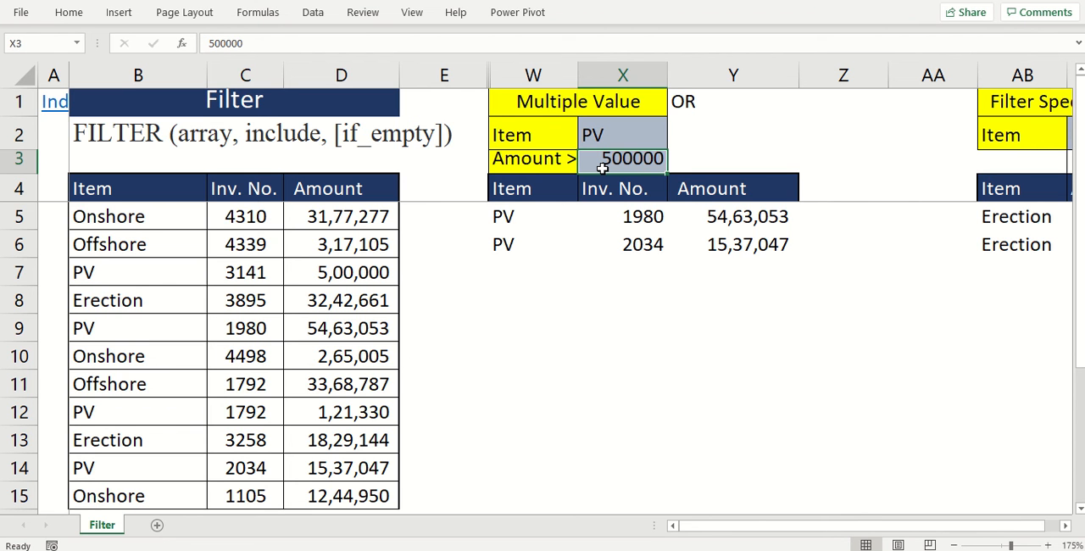
{"action": "left_click_drag", "start_coordinate": [500, 214], "coordinate": [708, 253]}
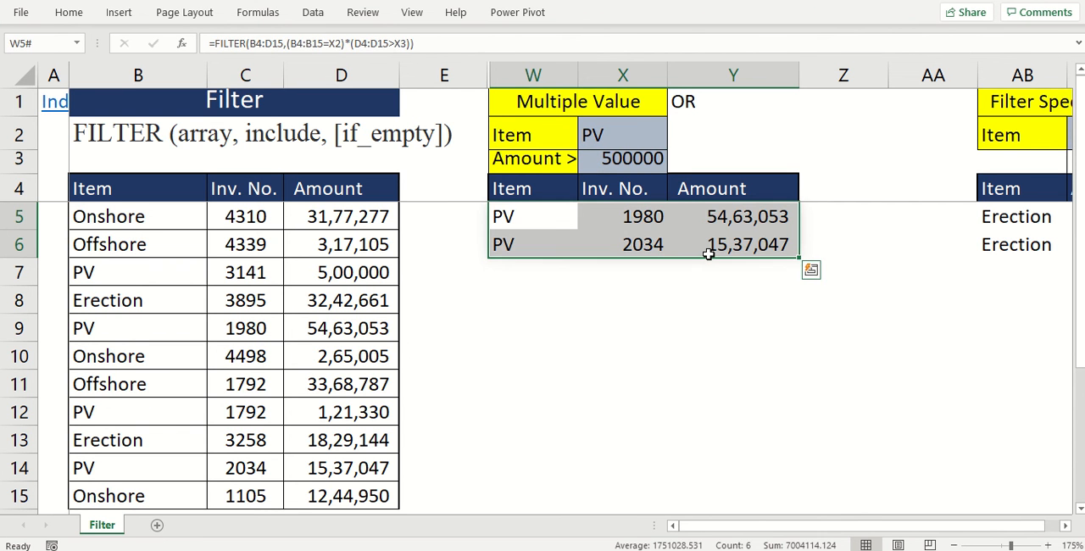
{"action": "key", "text": "Delete"}
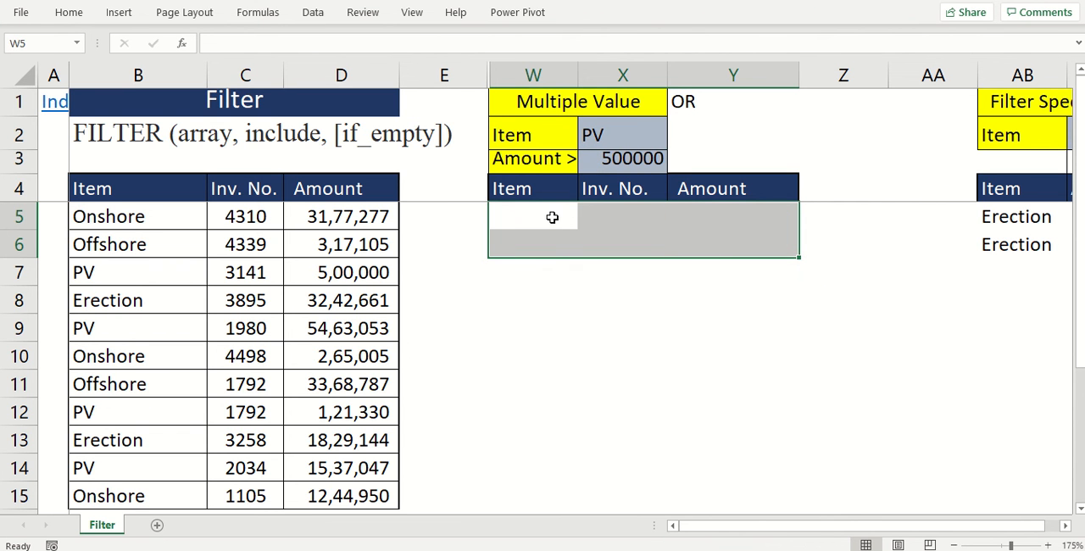
- Start a FILTER formula in W5 with the source table B4:D15 as its array
{"action": "left_click", "coordinate": [545, 217]}
{"action": "type", "text": "=FIL"}
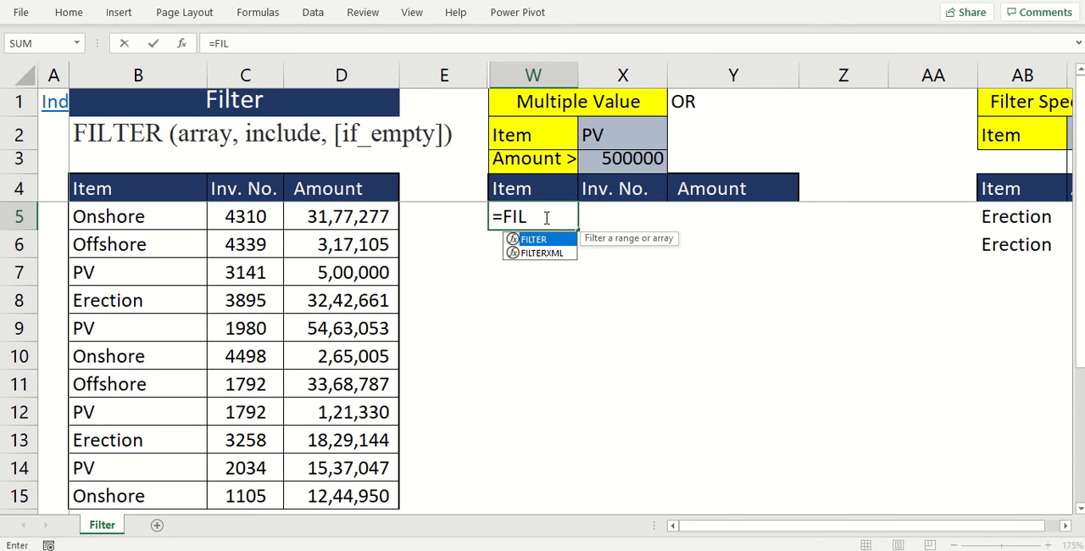
{"action": "key", "text": "Tab"}
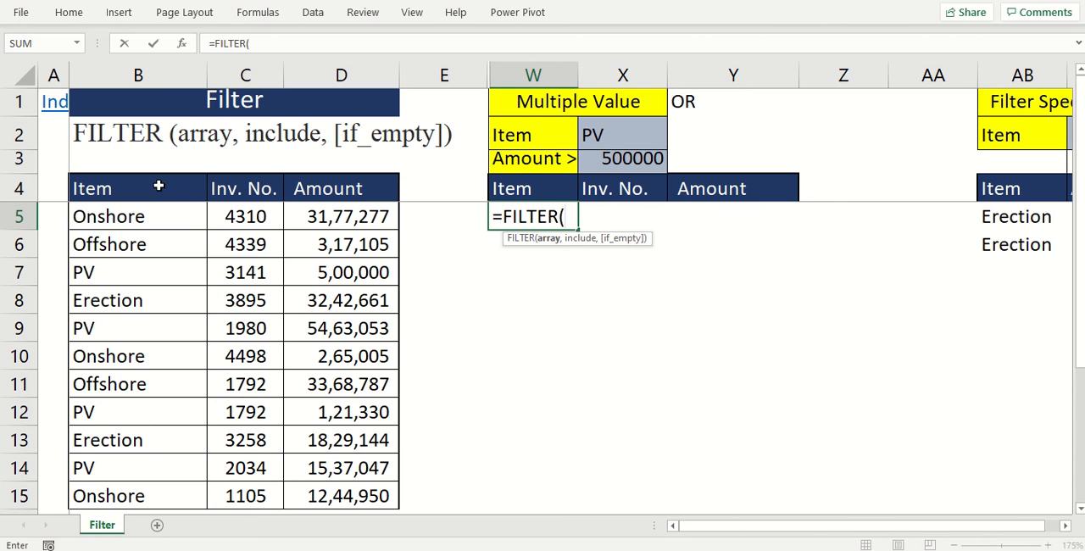
{"action": "left_click_drag", "start_coordinate": [155, 182], "coordinate": [337, 496]}
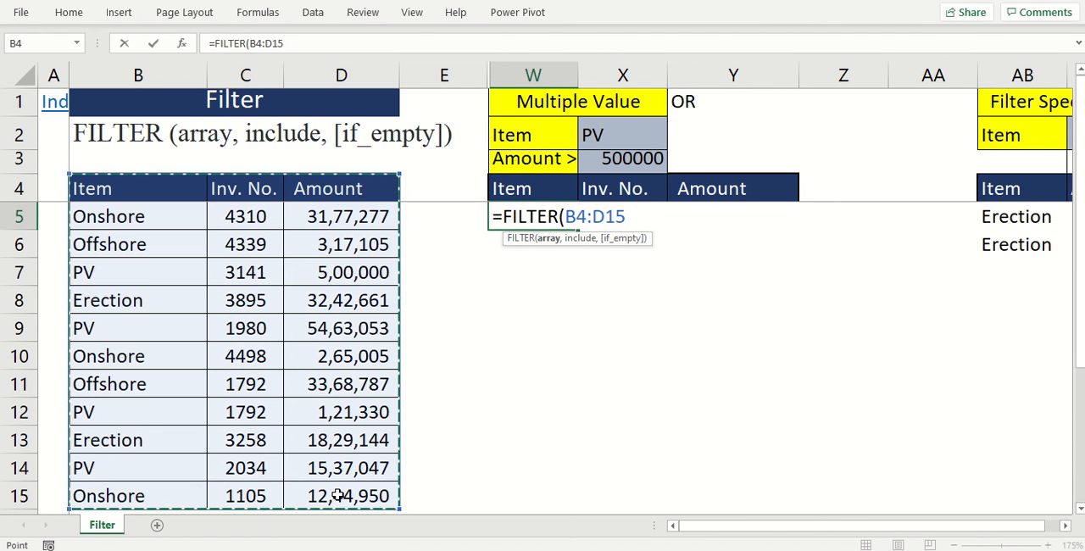
{"action": "type", "text": ","}
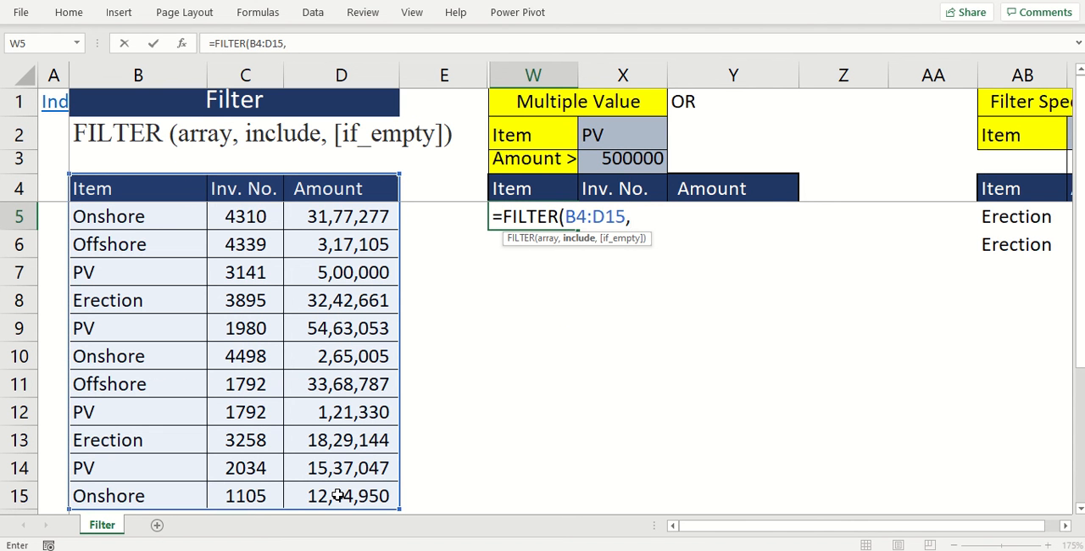
{"action": "type", "text": "("}
- Add the item condition (B4:B15=X2) as the first include criterion of the W5 formula
{"action": "left_click_drag", "start_coordinate": [157, 193], "coordinate": [146, 499]}
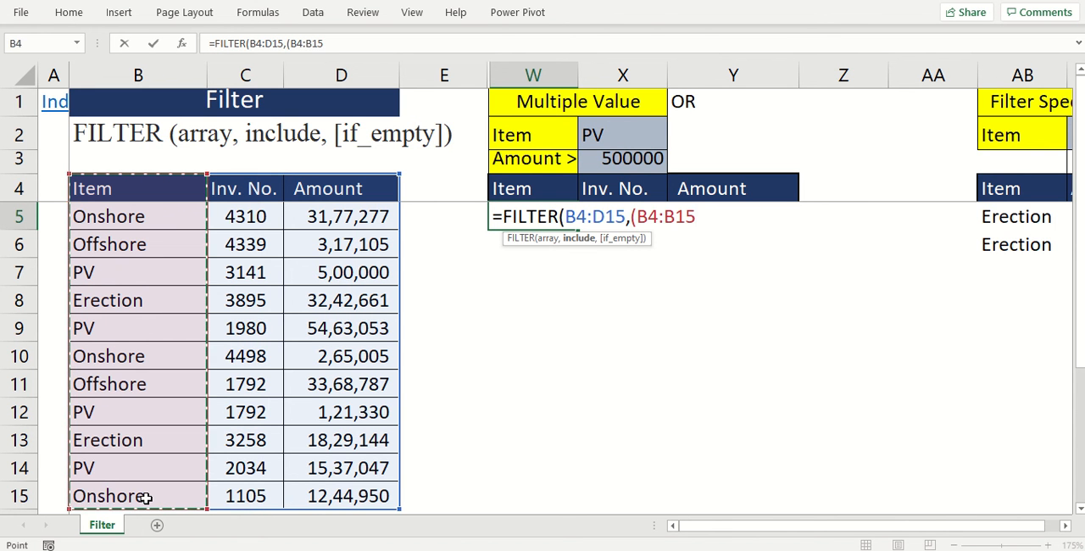
{"action": "type", "text": "="}
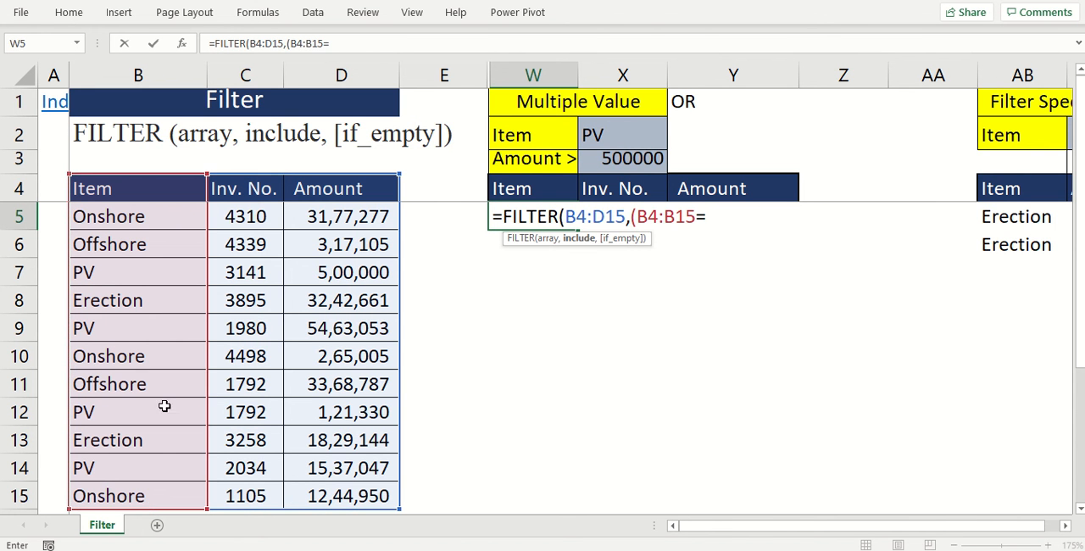
{"action": "left_click", "coordinate": [601, 130]}
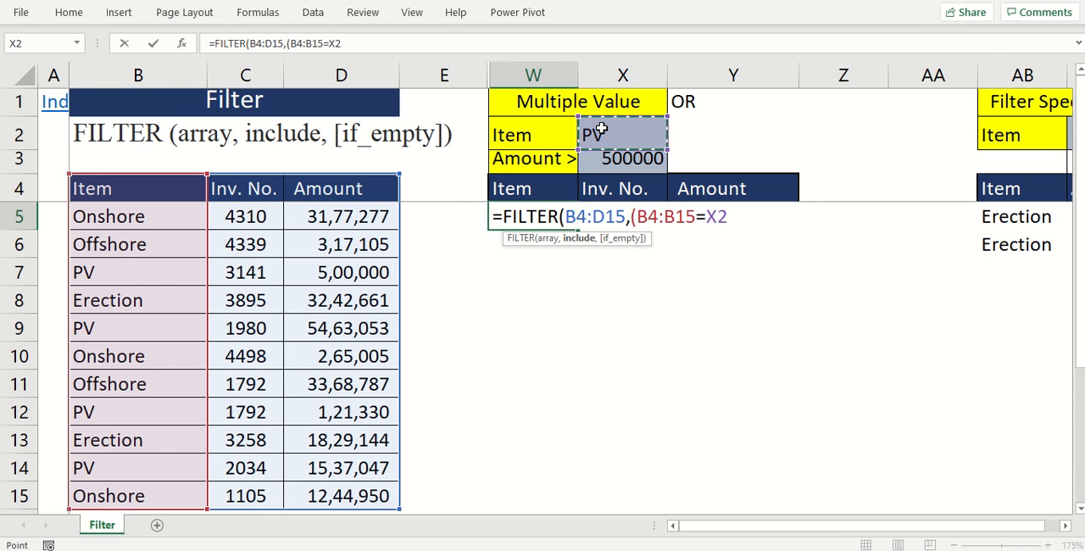
{"action": "type", "text": ")"}
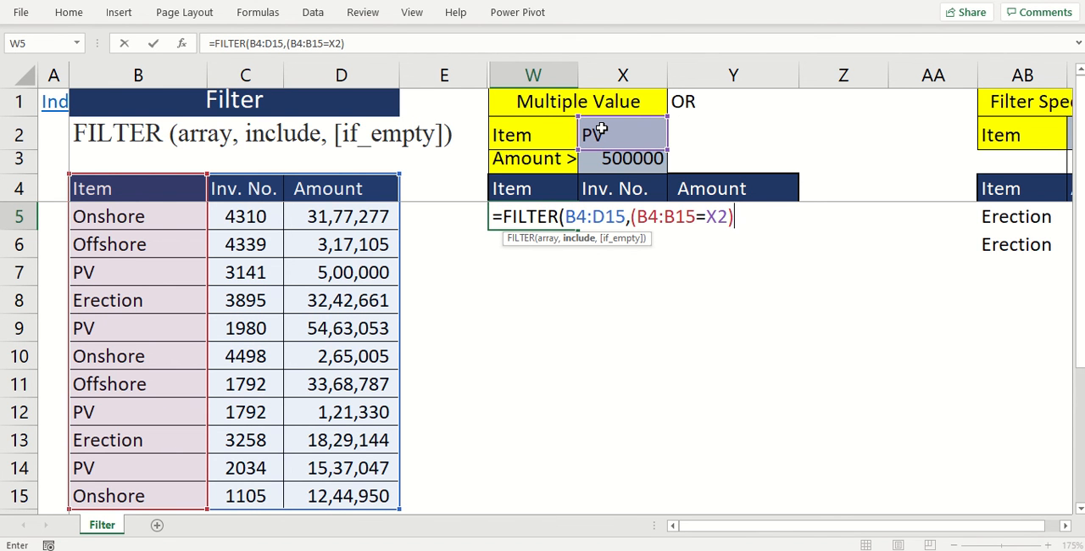
- Multiply the W5 formula's item condition by the amount condition (D4:D15>X3) and enter it, accepting the closing-parenthesis correction
{"action": "type", "text": "*("}
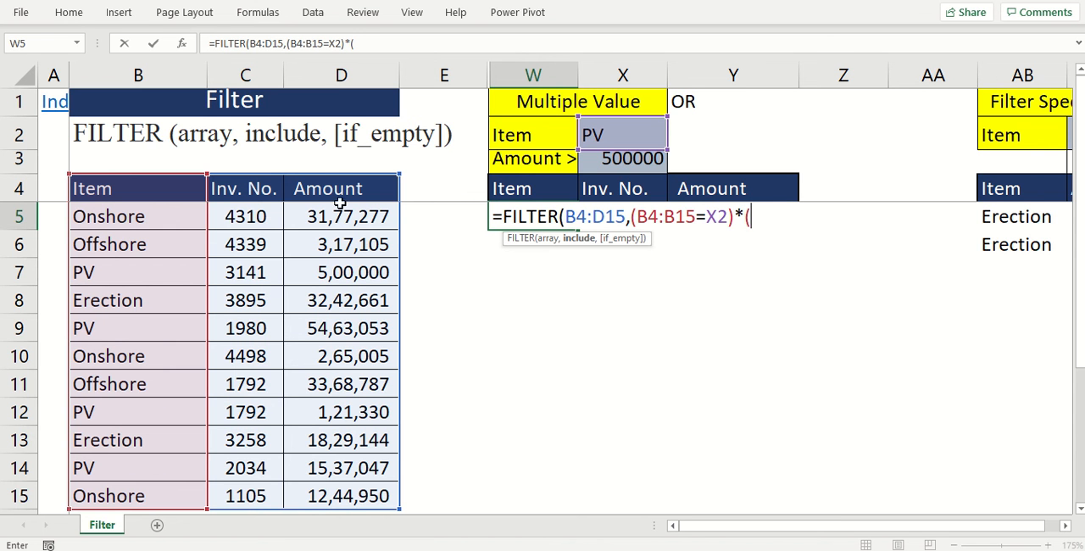
{"action": "left_click_drag", "start_coordinate": [351, 190], "coordinate": [368, 492]}
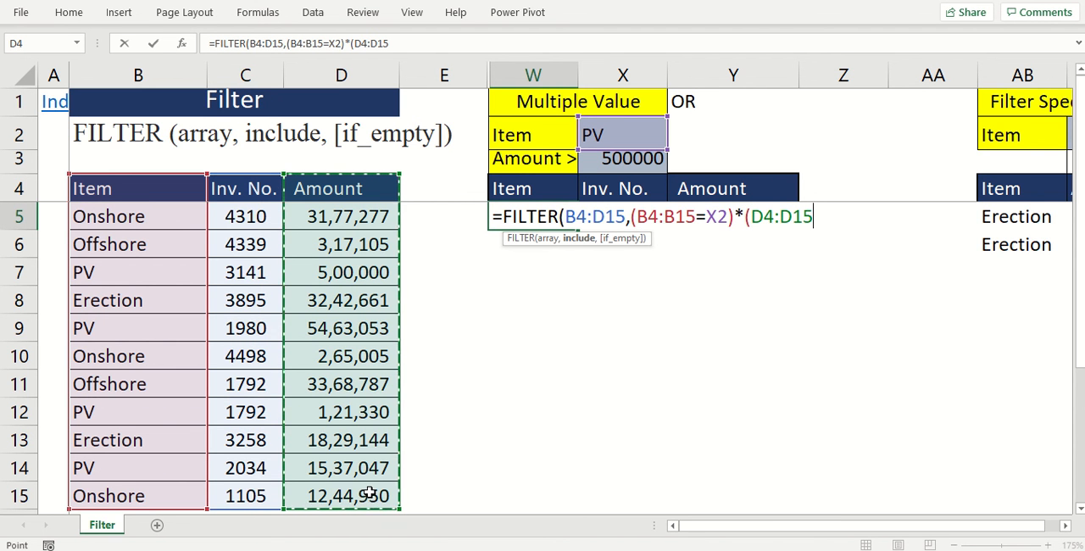
{"action": "type", "text": ">"}
{"action": "left_click", "coordinate": [623, 163]}
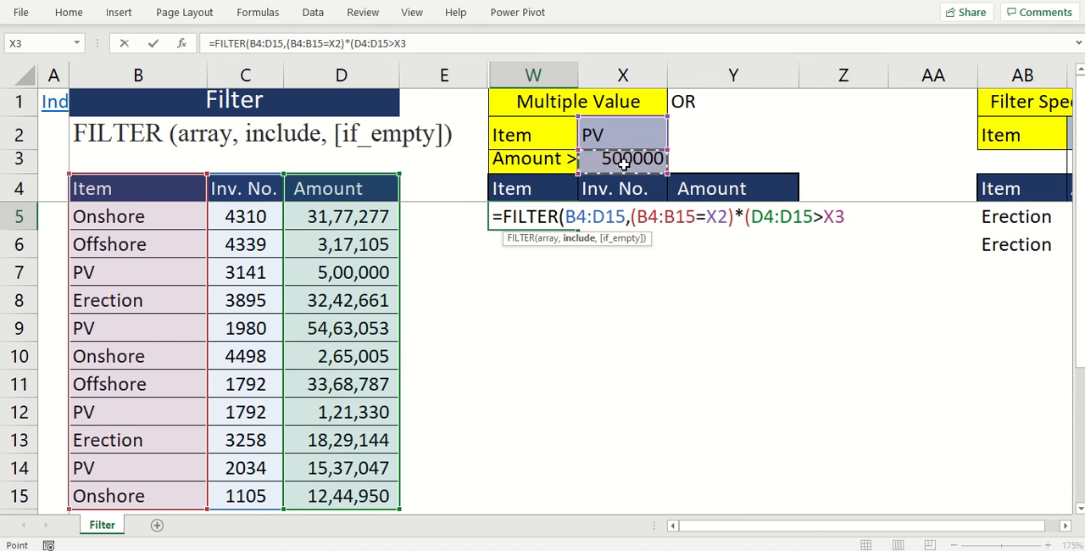
{"action": "type", "text": ")"}
{"action": "key", "text": "Return"}
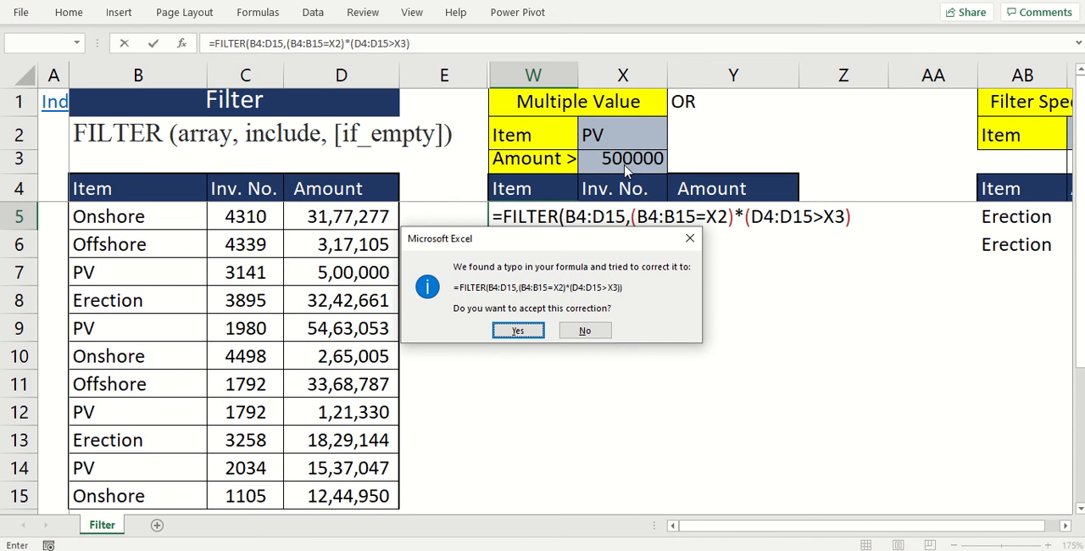
{"action": "key", "text": "Return"}
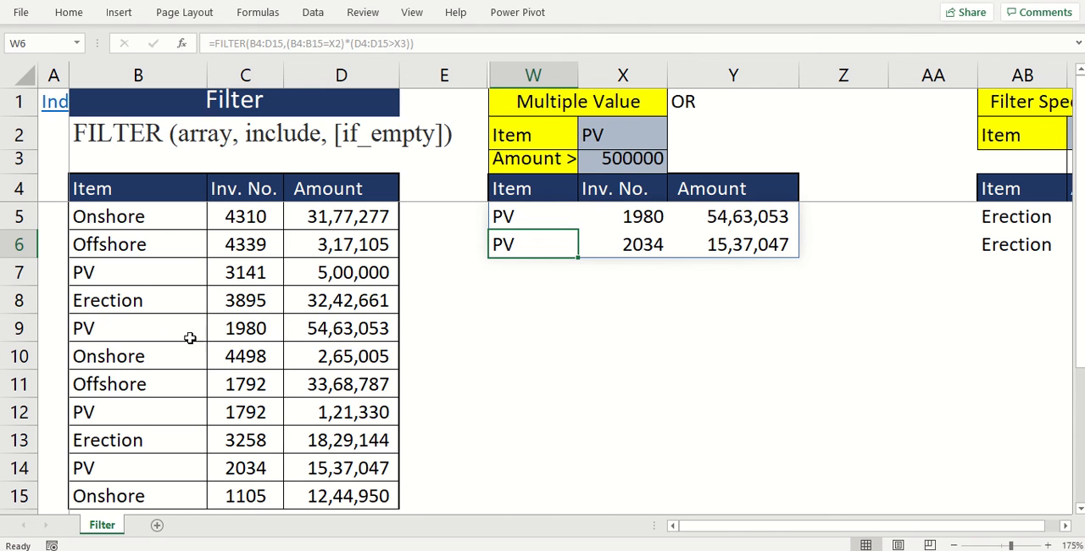
- Check source rows 9 and 14 against the filtered results, and set the item in B5 to PV
{"action": "left_click_drag", "start_coordinate": [143, 329], "coordinate": [358, 323]}
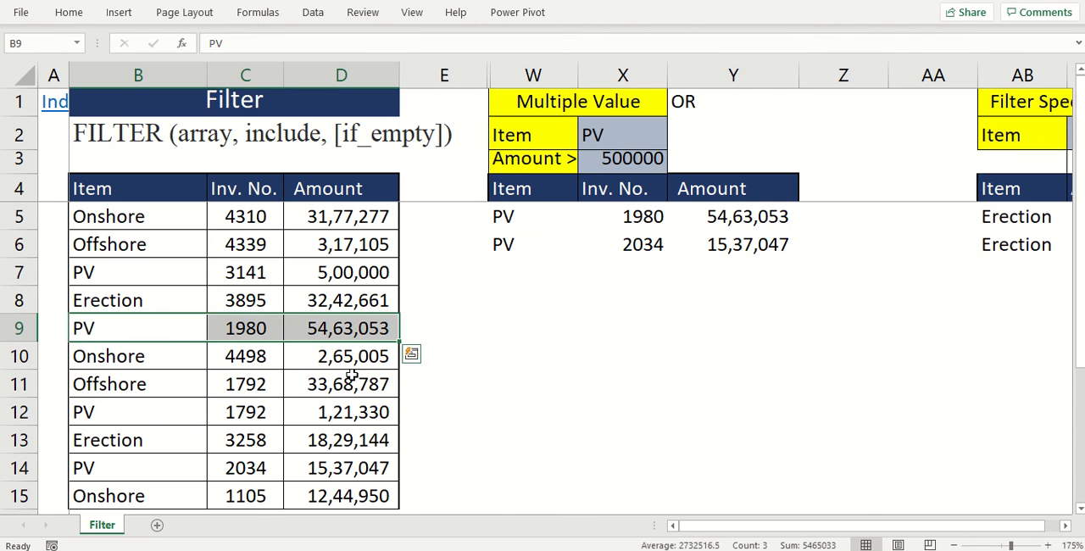
{"action": "left_click", "coordinate": [134, 470]}
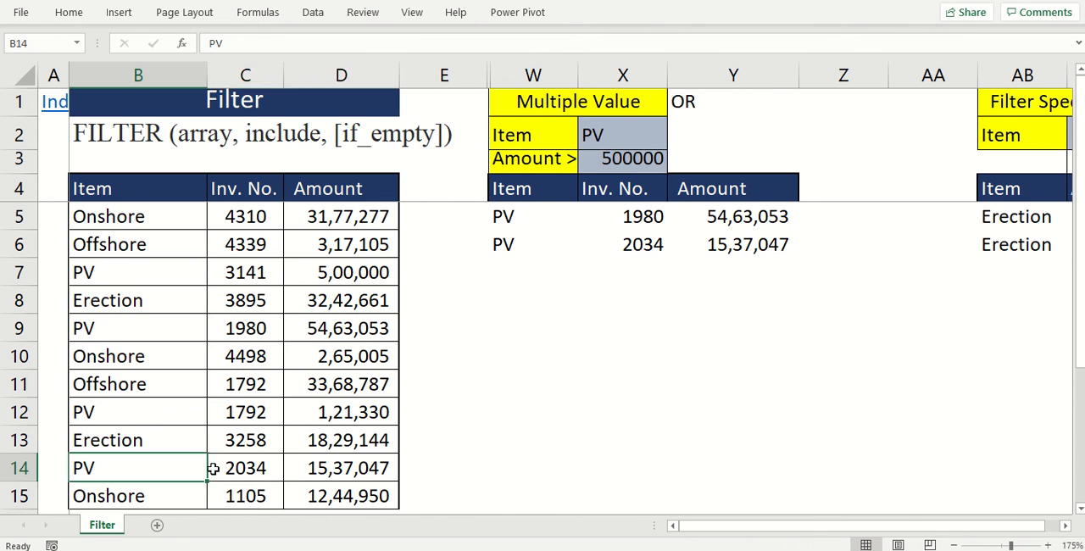
{"action": "left_click_drag", "start_coordinate": [213, 469], "coordinate": [377, 471]}
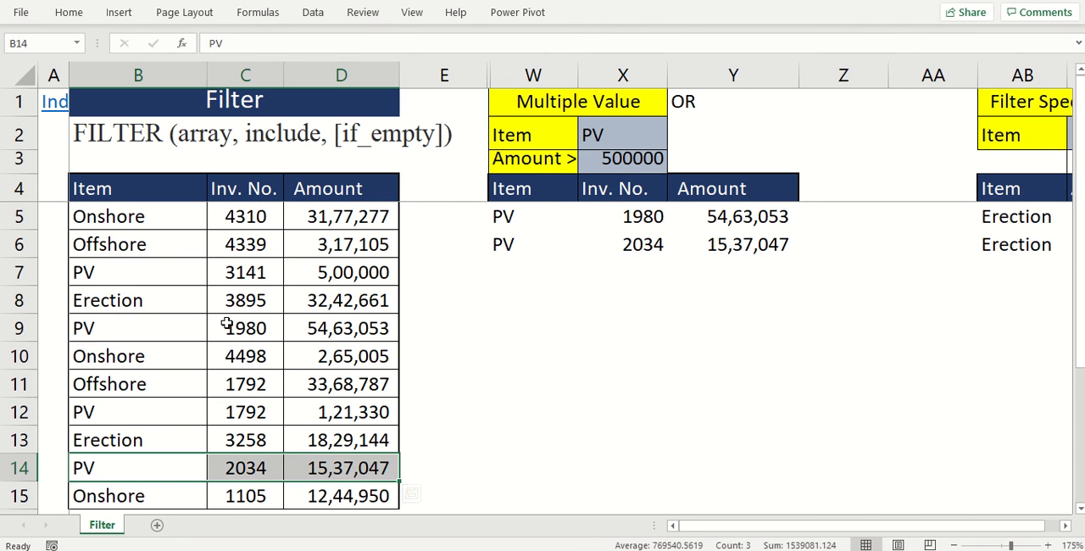
{"action": "left_click", "coordinate": [149, 245]}
{"action": "key", "text": "Up"}
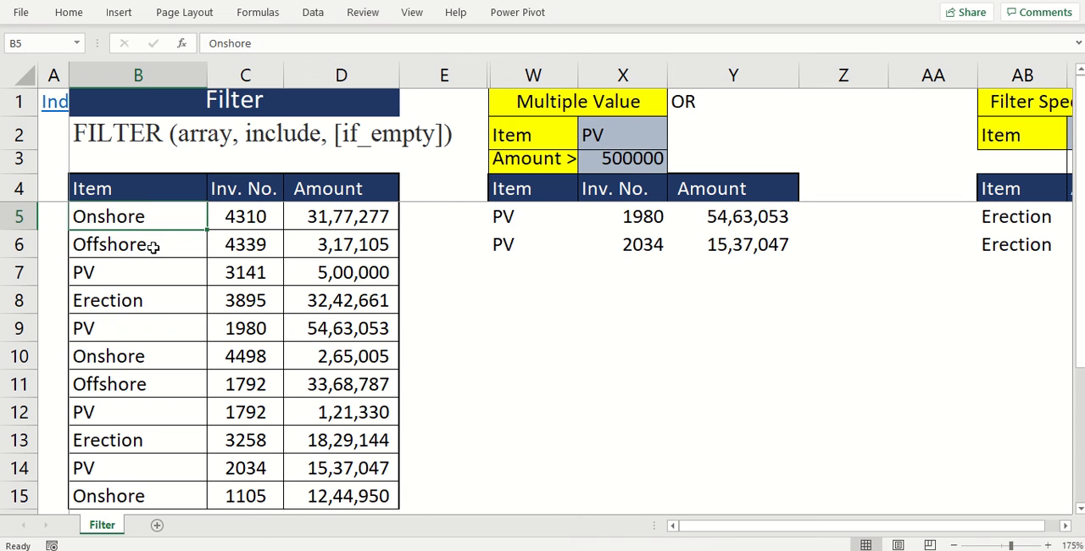
{"action": "type", "text": "p"}
{"action": "key", "text": "BackSpace"}
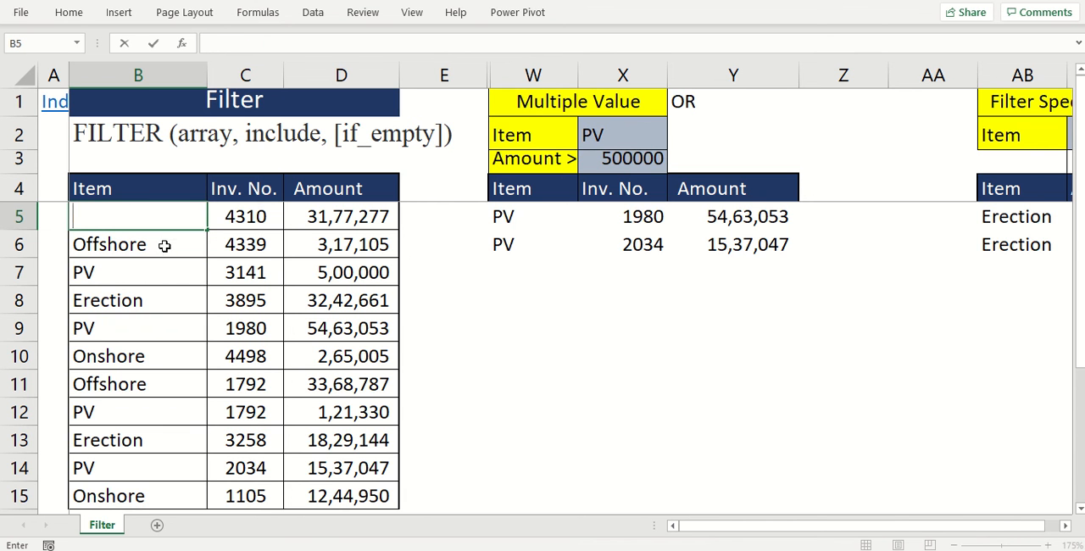
{"action": "type", "text": "PV"}
{"action": "key", "text": "Return"}
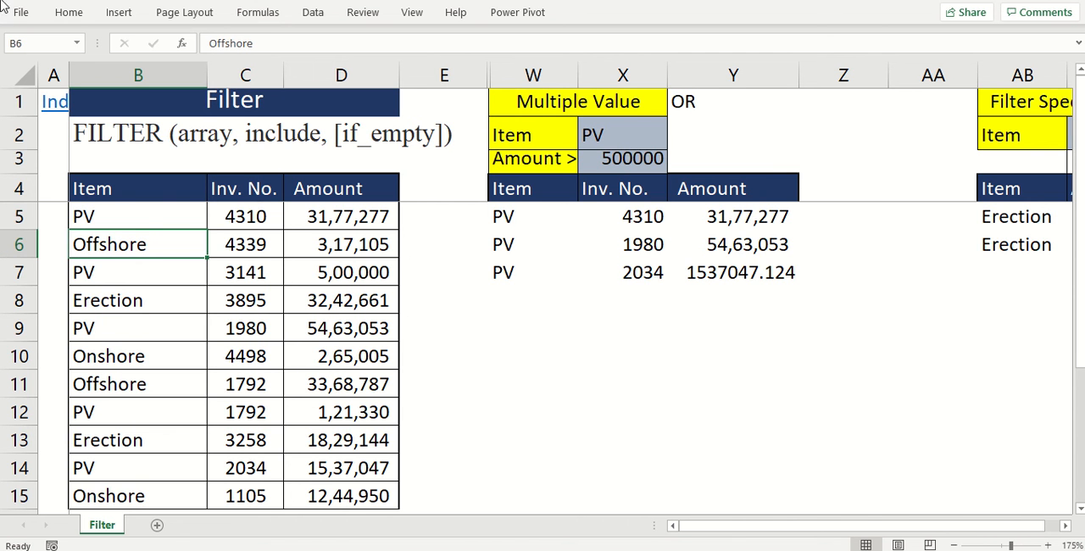
- Replace the item in B5 with a copy of Offshore from B6
{"action": "key", "text": "ctrl+c"}
{"action": "key", "text": "Up"}
{"action": "key", "text": "ctrl+v"}
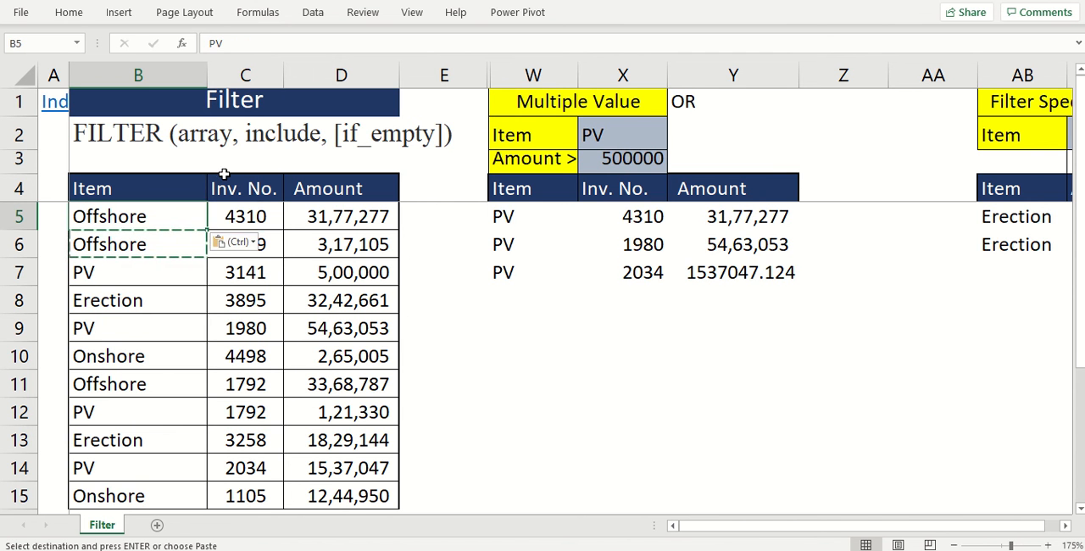
- Clear the existing results in AB5:AC6 under the Filter Specific Text headers
{"action": "key", "text": "Right"}
{"action": "key", "text": "Right"}
{"action": "key", "text": "Right"}
{"action": "key", "text": "ctrl+Right"}
{"action": "key", "text": "shift+Right"}
{"action": "key", "text": "shift+Right"}
{"action": "key", "text": "shift+Right"}
{"action": "key", "text": "shift+Right"}
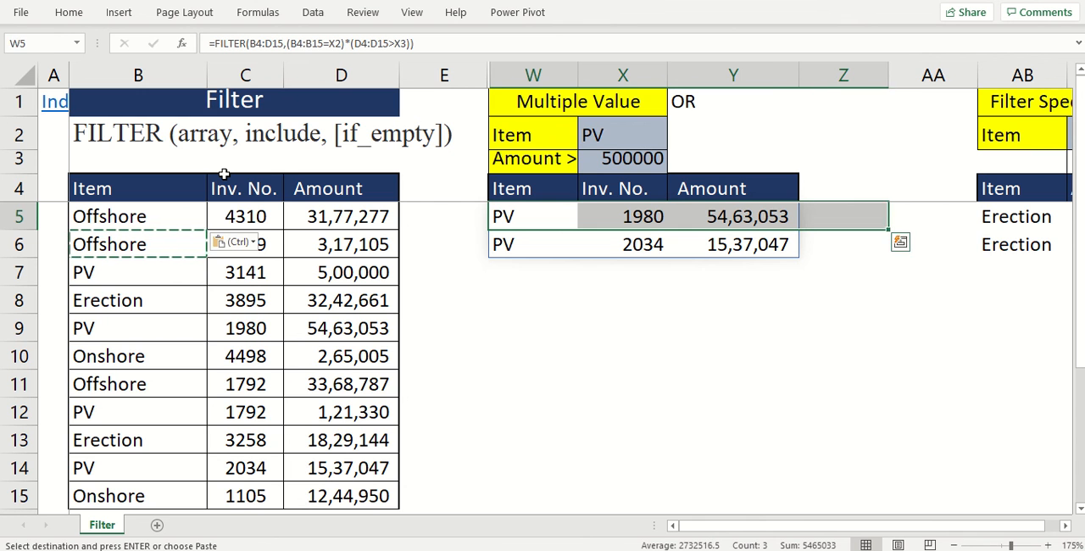
{"action": "key", "text": "shift+Left"}
{"action": "key", "text": "alt+Page_Down"}
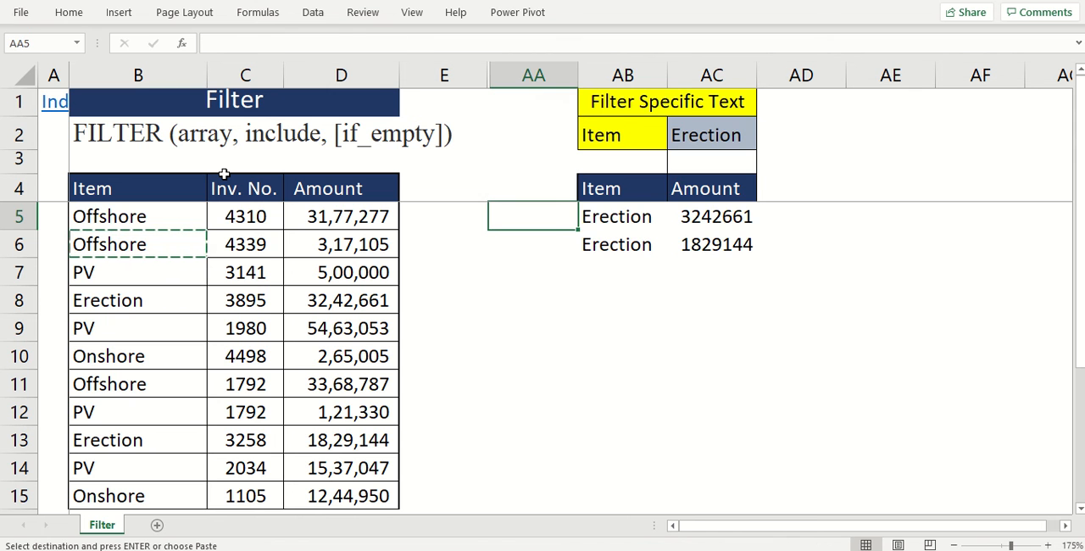
{"action": "scroll", "coordinate": [224, 174], "scroll_direction": "right", "scroll_amount": 1}
{"action": "key", "text": "Right"}
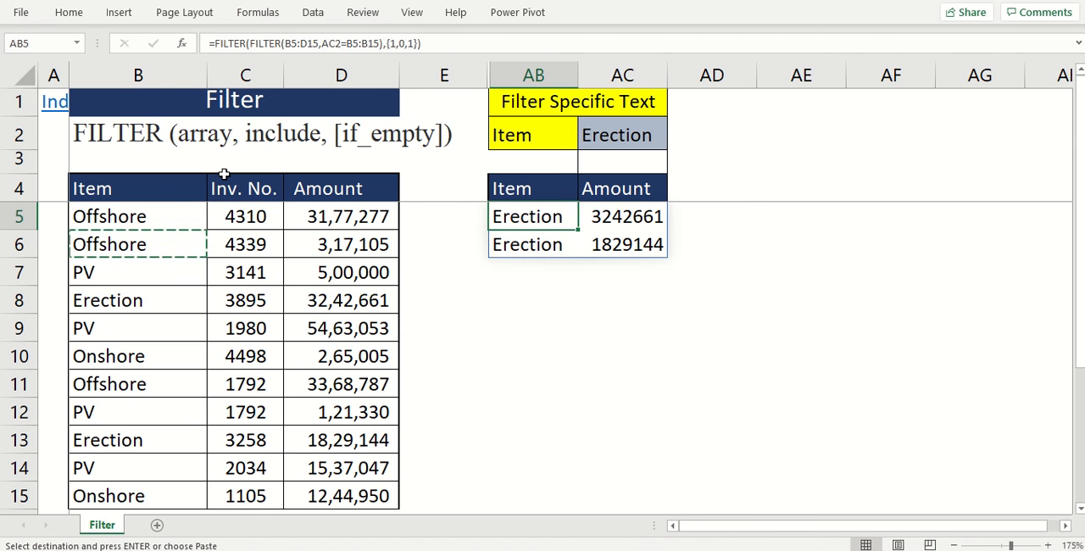
{"action": "key", "text": "shift+Down"}
{"action": "key", "text": "shift+Right"}
{"action": "key", "text": "Delete"}
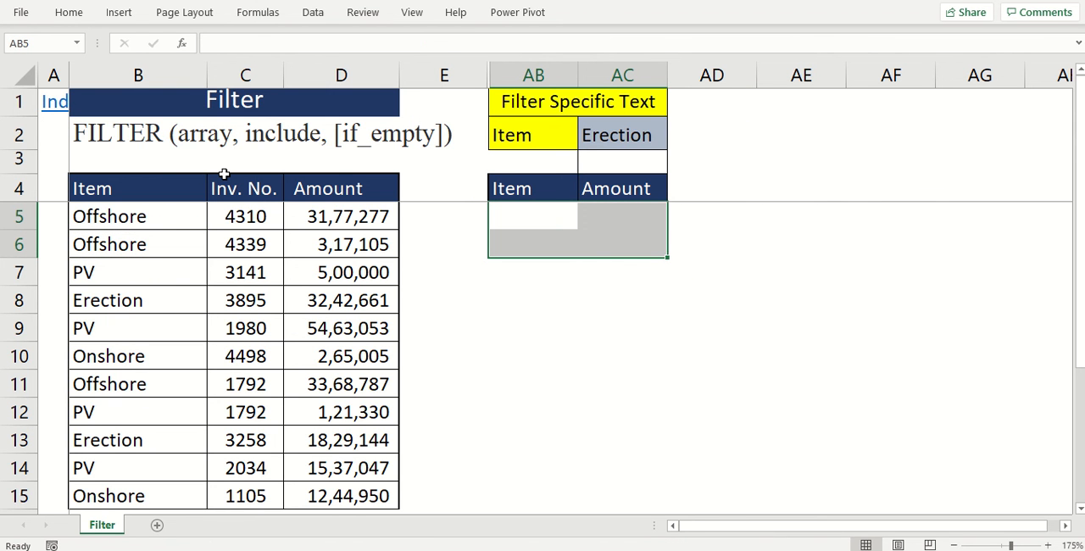
- Compare the output headers with the source headers, and begin a FILTER formula in AB5 with B4:D15 as the array
{"action": "left_click", "coordinate": [547, 219]}
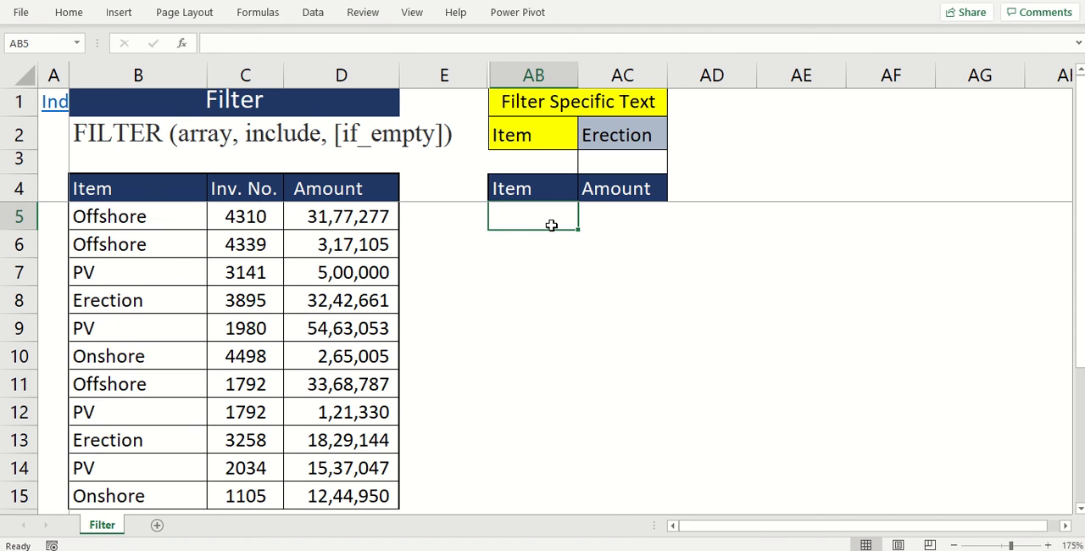
{"action": "left_click", "coordinate": [529, 190]}
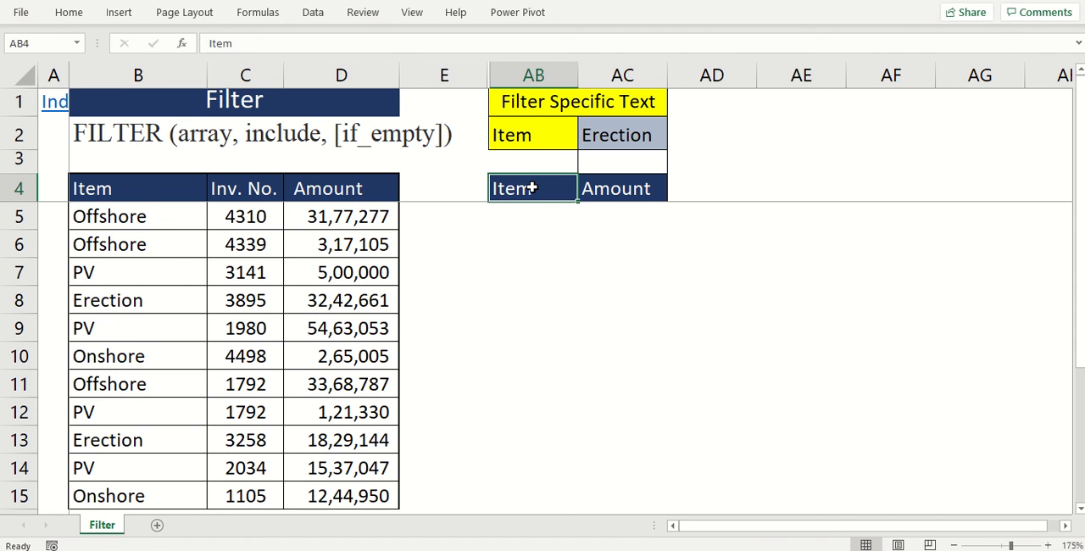
{"action": "left_click", "coordinate": [146, 195]}
{"action": "left_click", "coordinate": [362, 192]}
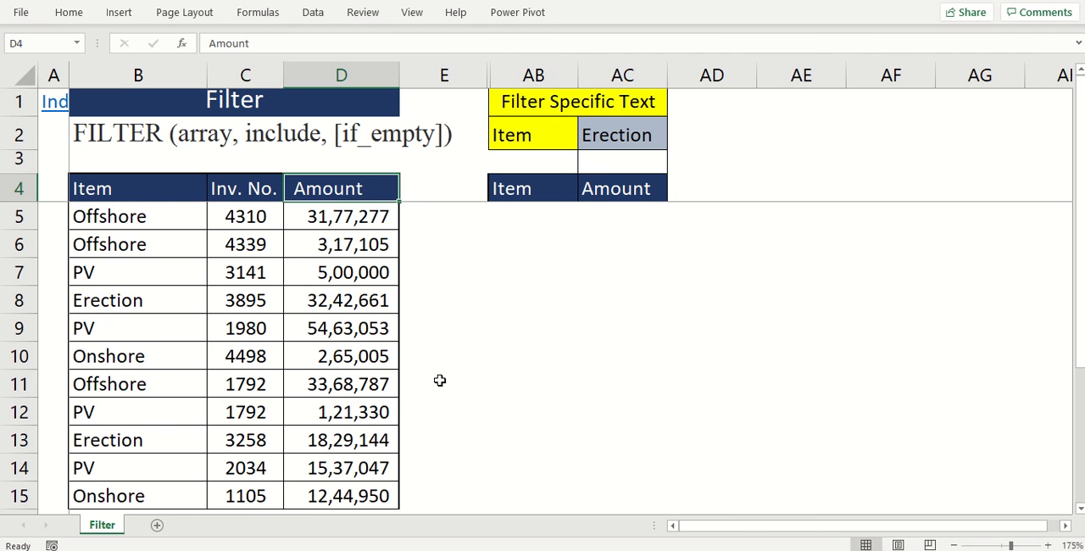
{"action": "left_click", "coordinate": [540, 221]}
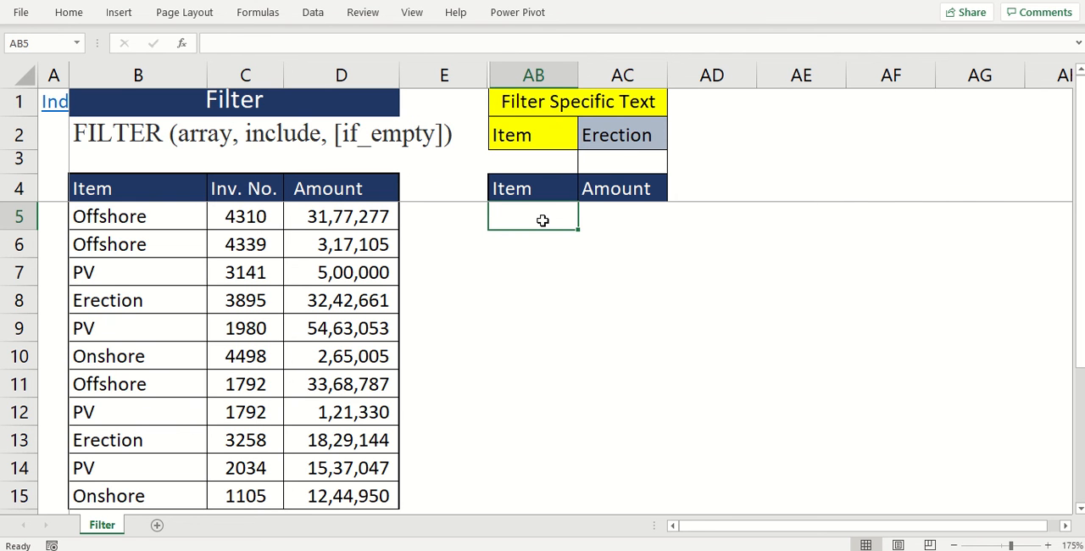
{"action": "type", "text": "=FIL"}
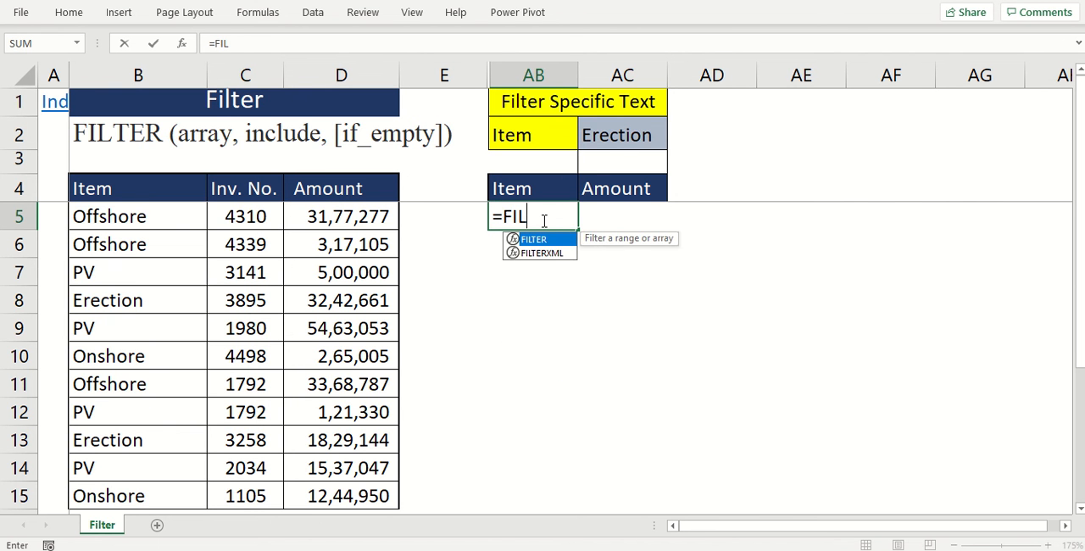
{"action": "key", "text": "Tab"}
{"action": "left_click_drag", "start_coordinate": [127, 192], "coordinate": [352, 496]}
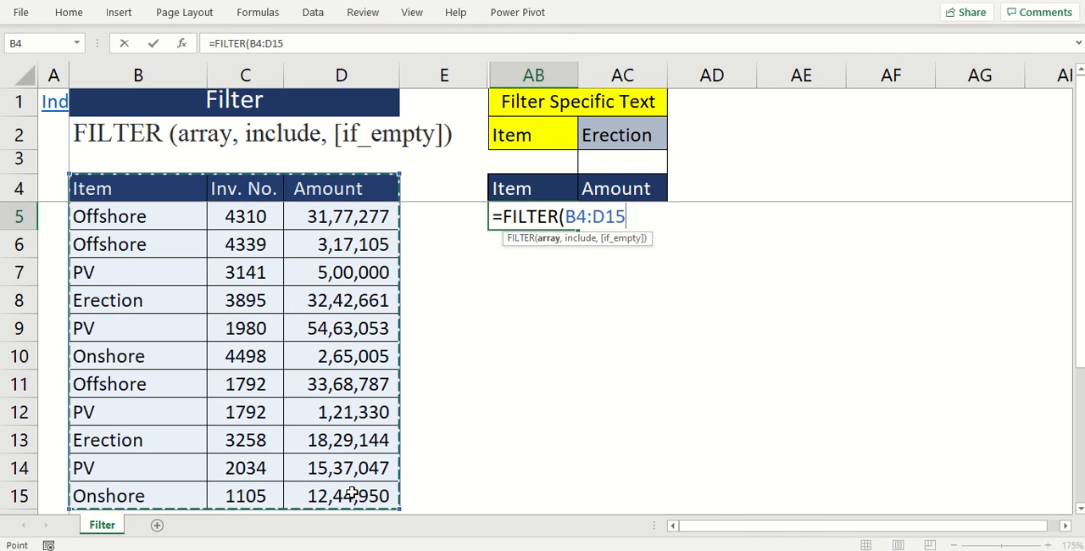
- Complete the AB5 formula with the include condition B4:B15=AC2 and enter it
{"action": "type", "text": ","}
{"action": "left_click", "coordinate": [133, 185]}
{"action": "left_click_drag", "start_coordinate": [134, 185], "coordinate": [147, 492]}
{"action": "type", "text": "="}
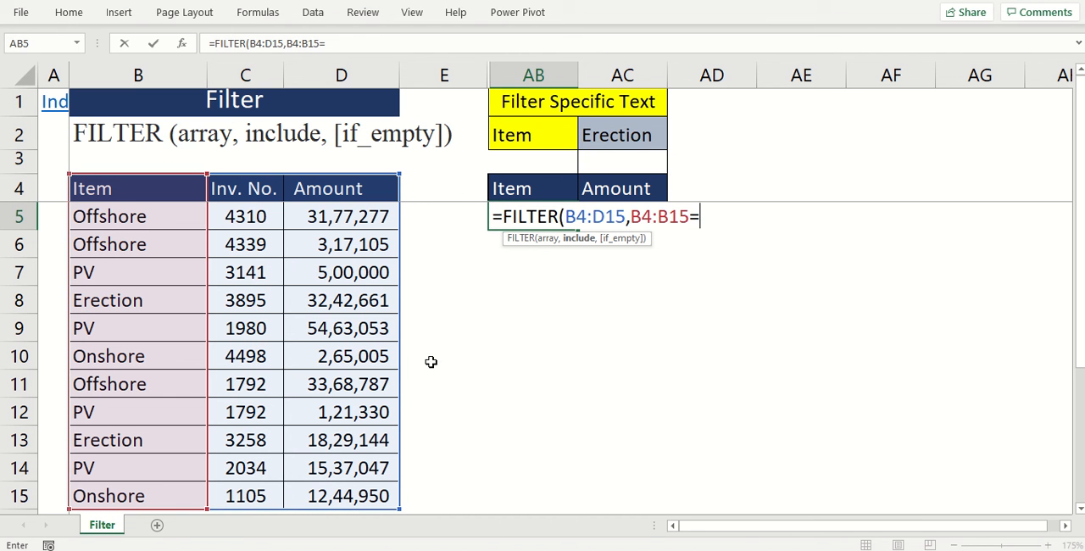
{"action": "left_click", "coordinate": [600, 123]}
{"action": "type", "text": ")"}
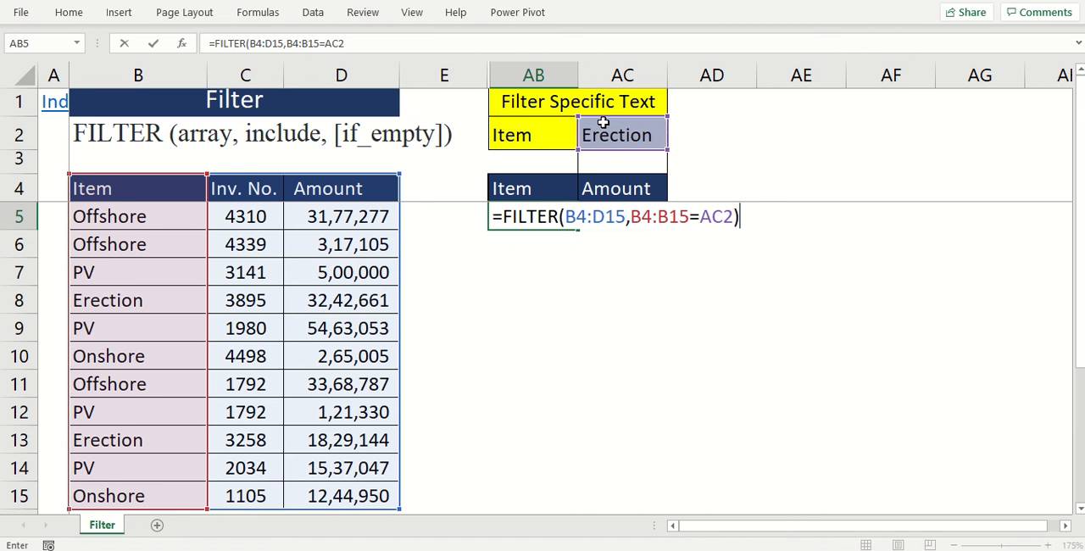
{"action": "key", "text": "Return"}
- Review the columns returned in row 5, and nest the AB5 formula as the array of an outer FILTER function
{"action": "key", "text": "Up"}
{"action": "key", "text": "Right"}
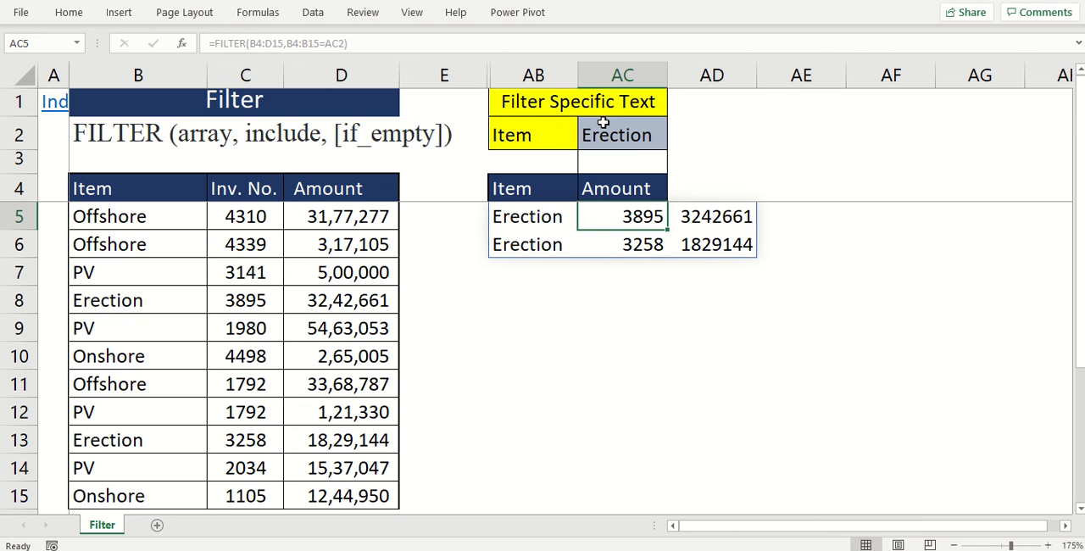
{"action": "key", "text": "Right"}
{"action": "key", "text": "Left"}
{"action": "key", "text": "Left"}
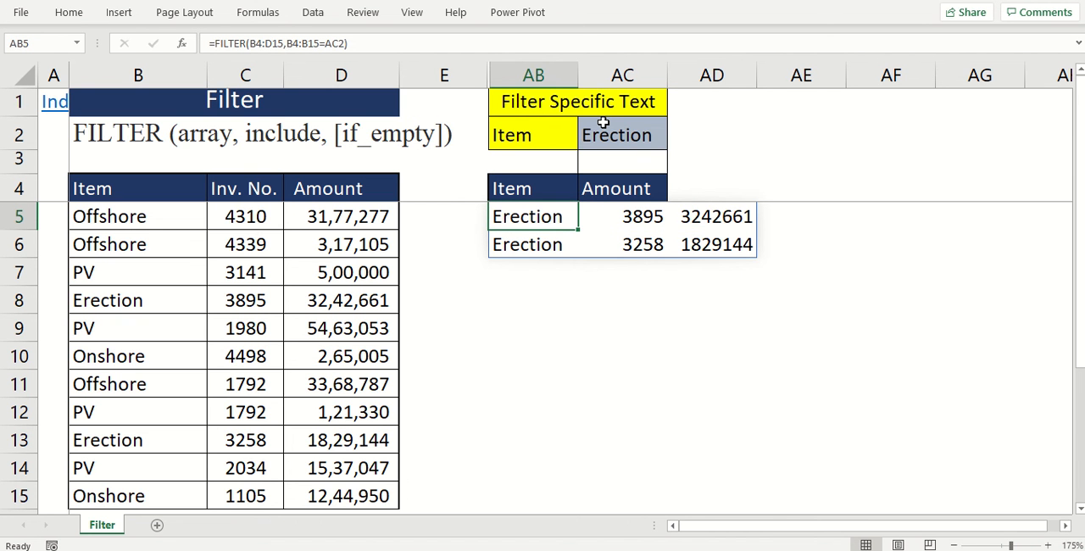
{"action": "key", "text": "F2"}
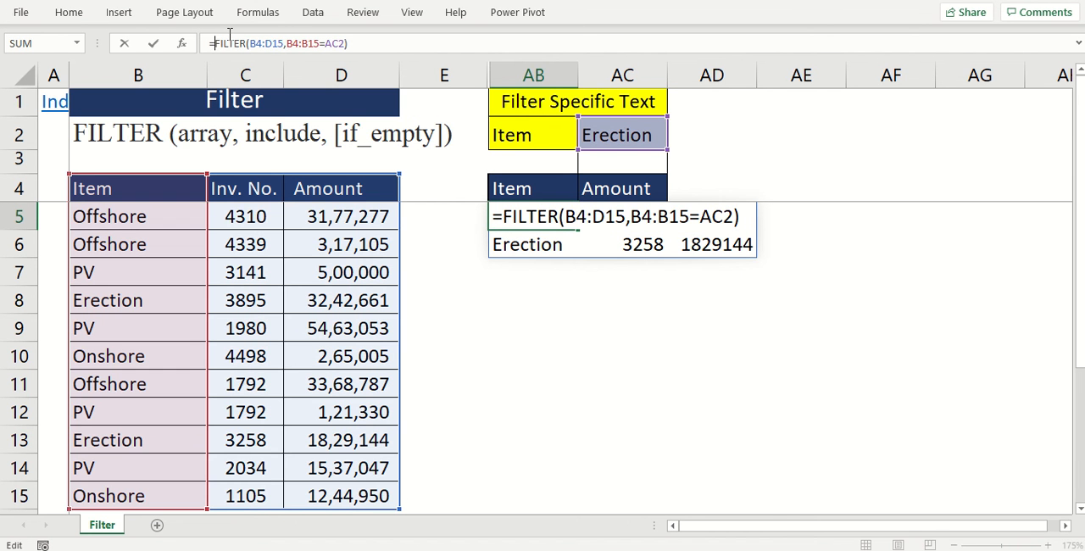
{"action": "type", "text": "FIL"}
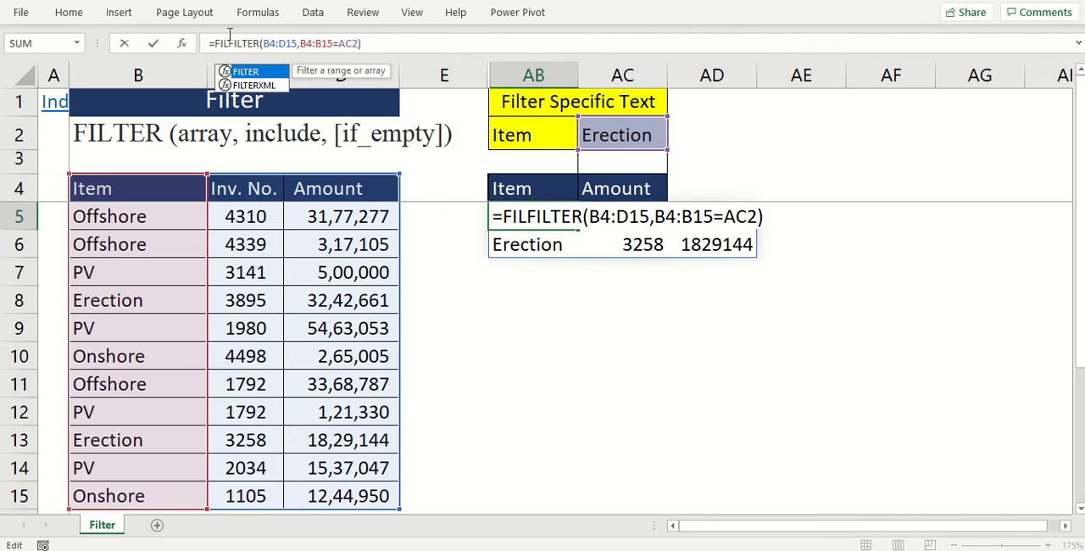
{"action": "key", "text": "Tab"}
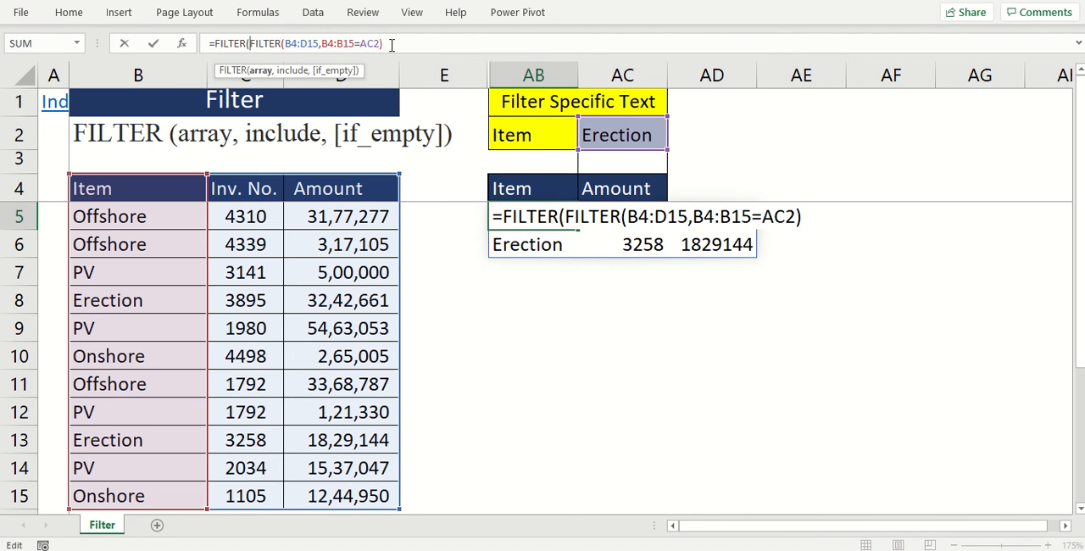
- Set the outer FILTER's include argument to {1,0,1}, enter the formula, and check the results in AB5 and AC5
{"action": "type", "text": ","}
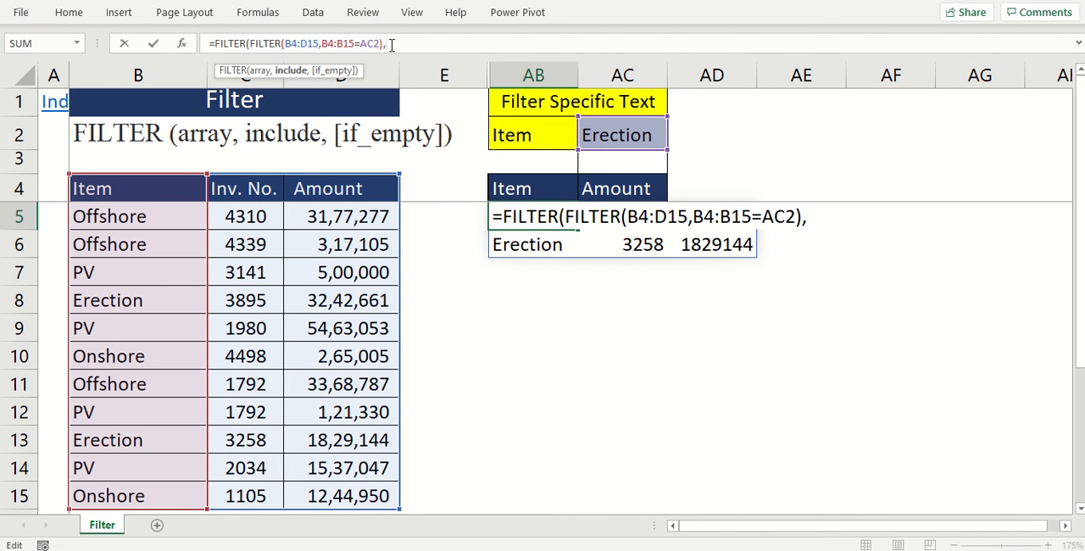
{"action": "type", "text": "{"}
{"action": "type", "text": "1,0,"}
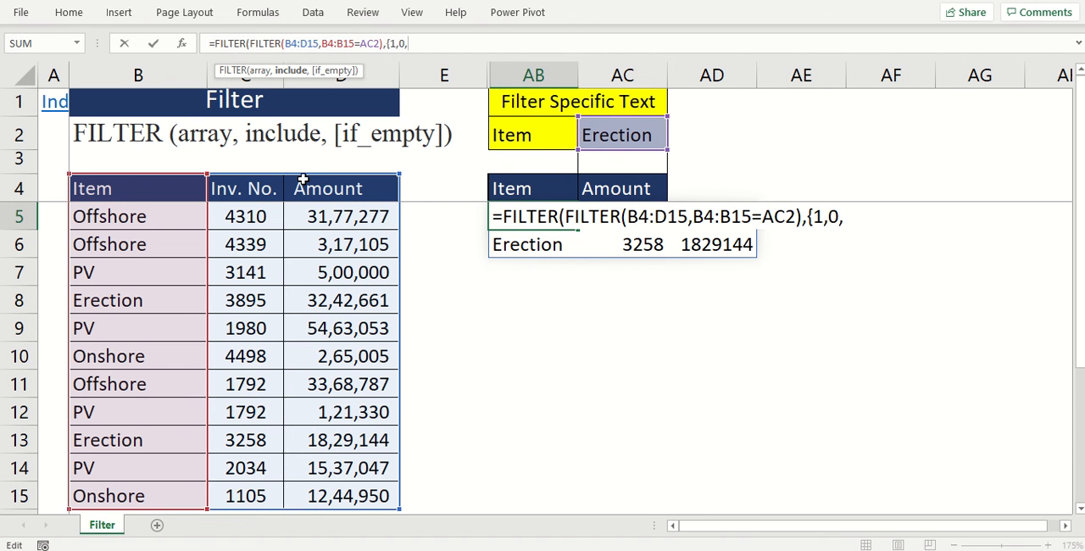
{"action": "type", "text": "1})"}
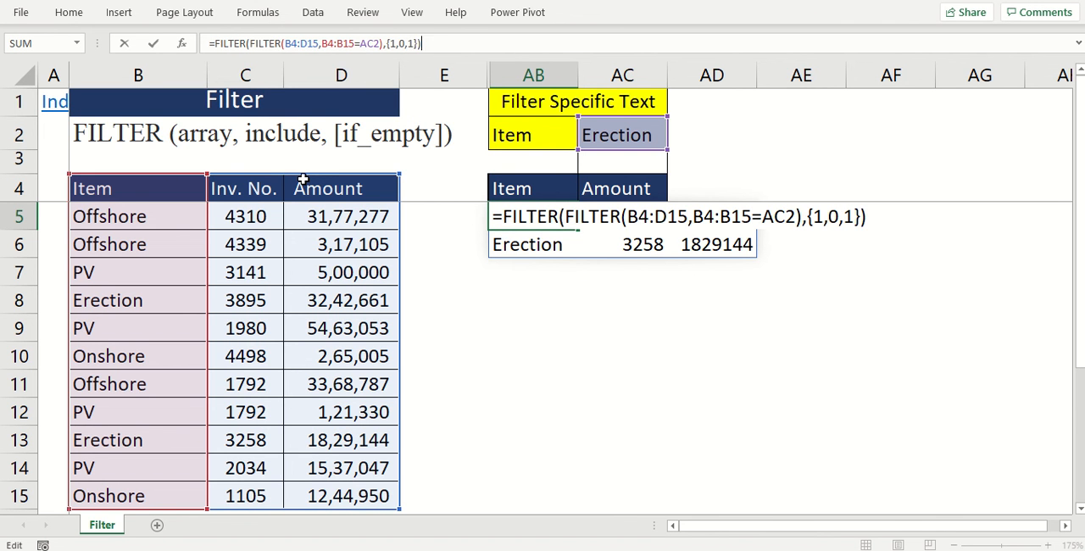
{"action": "key", "text": "Return"}
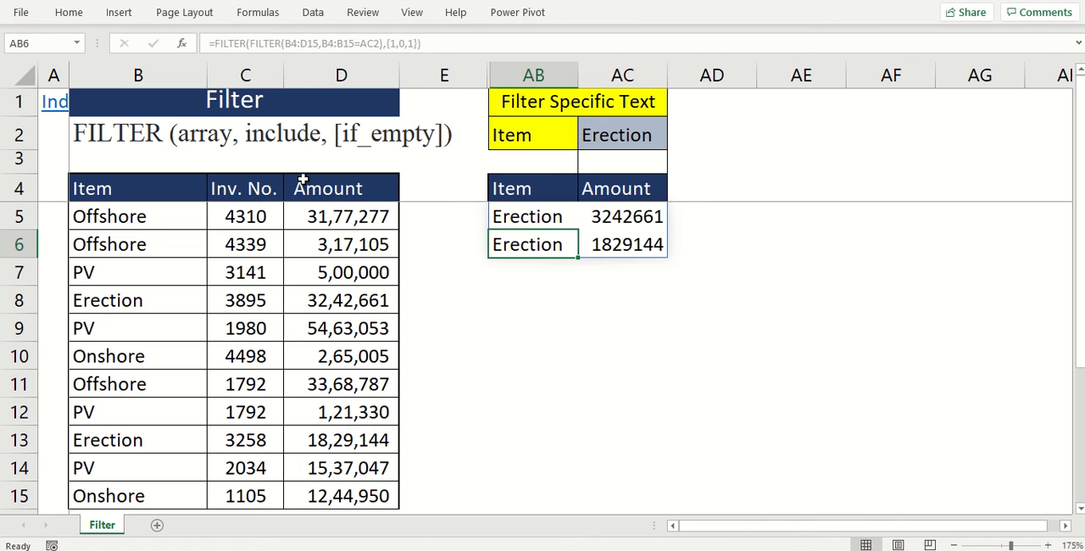
{"action": "left_click", "coordinate": [537, 217]}
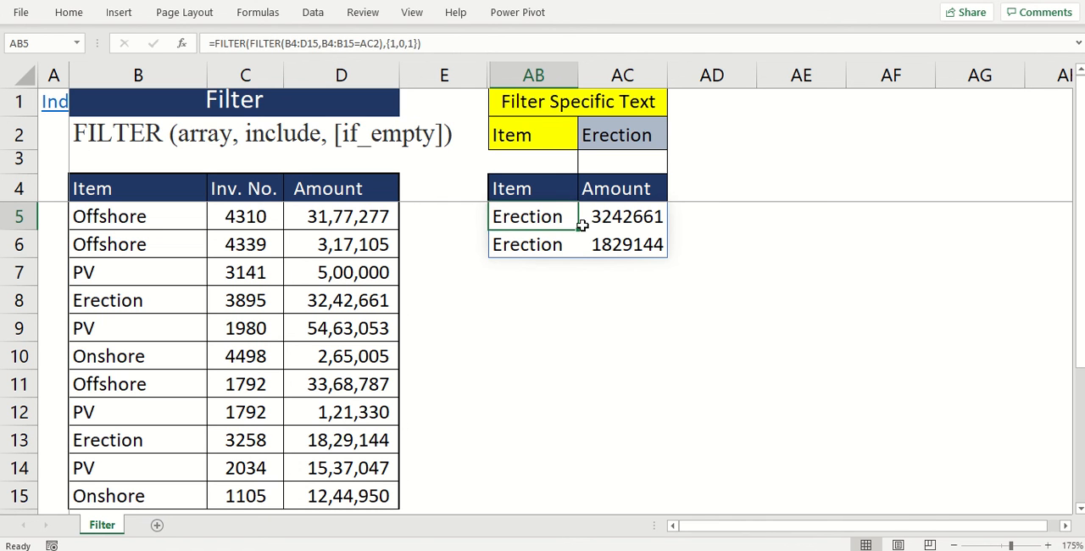
{"action": "left_click", "coordinate": [593, 217]}
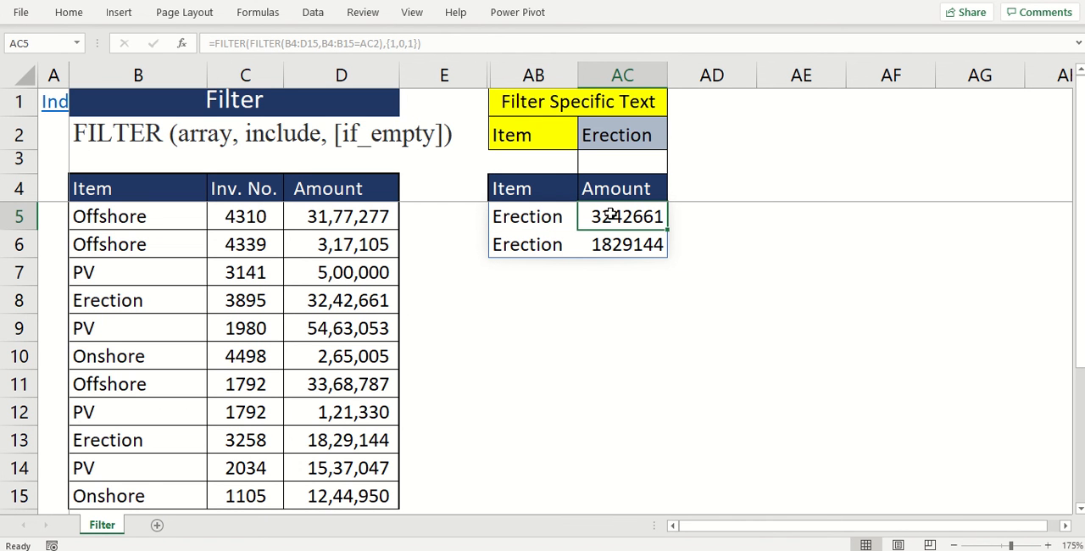